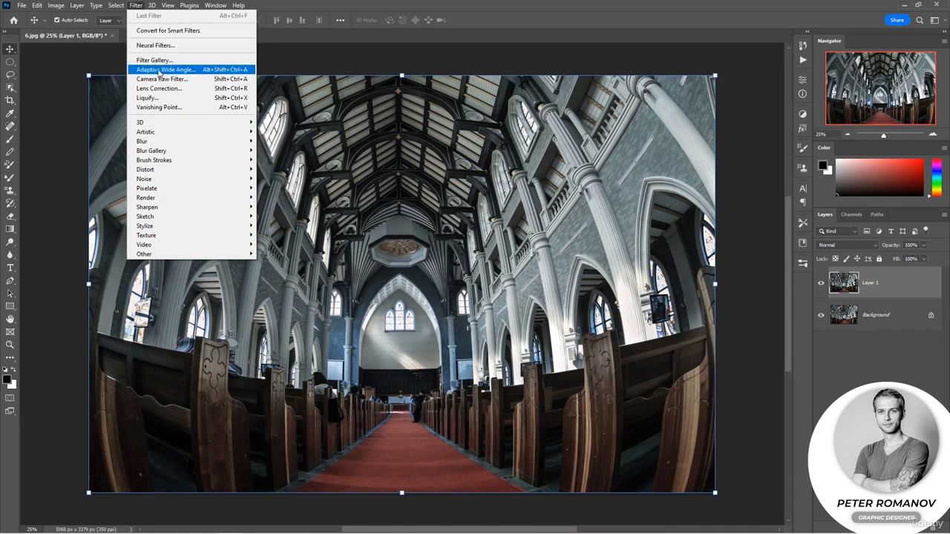
Open the Adaptive Wide Angle filter for Layer 1 and set the correction type to Fisheye.
{"action": "left_click", "coordinate": [223, 70]}
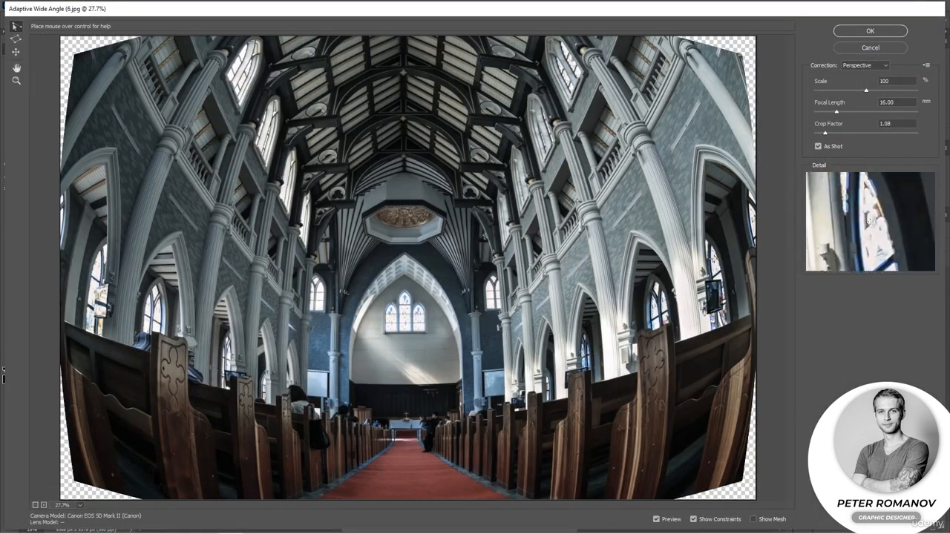
{"action": "left_click", "coordinate": [79, 505]}
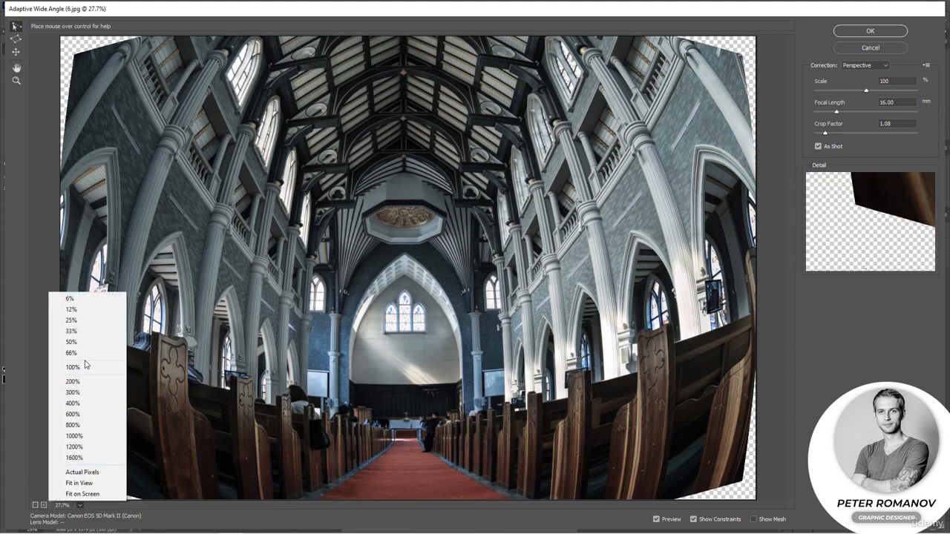
{"action": "left_click", "coordinate": [86, 359]}
{"action": "left_click", "coordinate": [79, 505]}
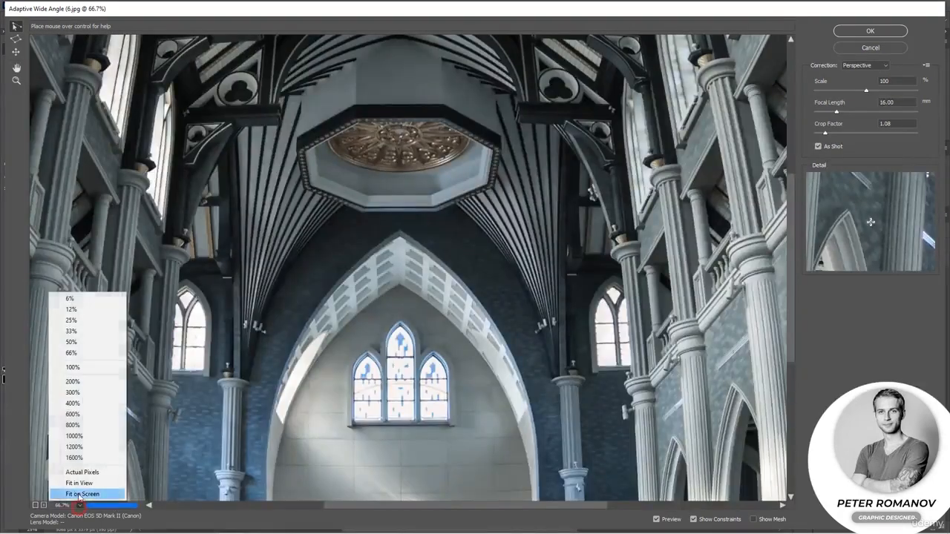
{"action": "left_click", "coordinate": [67, 327]}
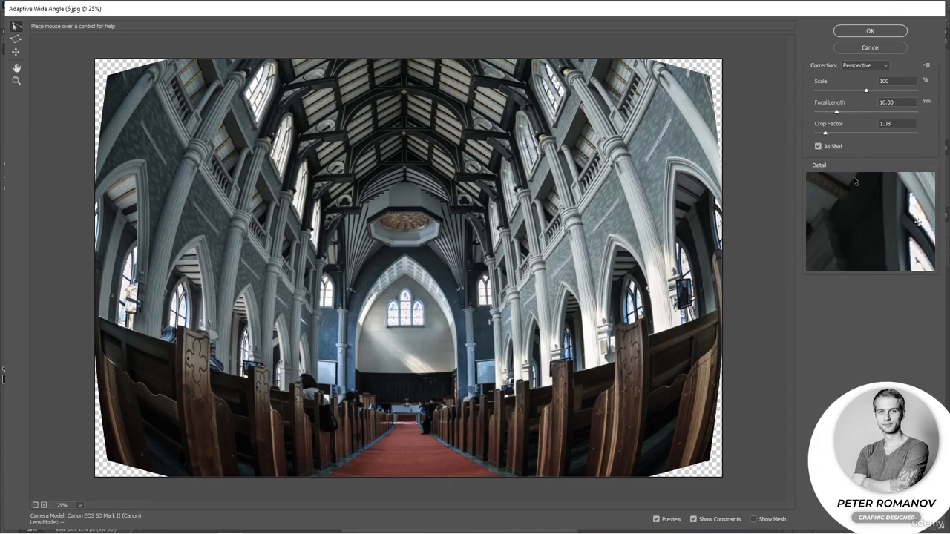
{"action": "left_click", "coordinate": [881, 65]}
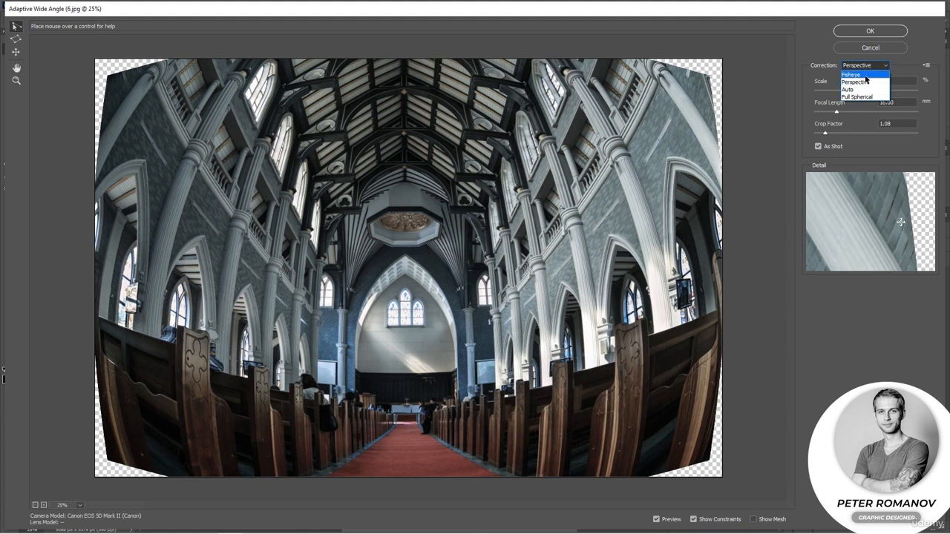
{"action": "left_click", "coordinate": [865, 75]}
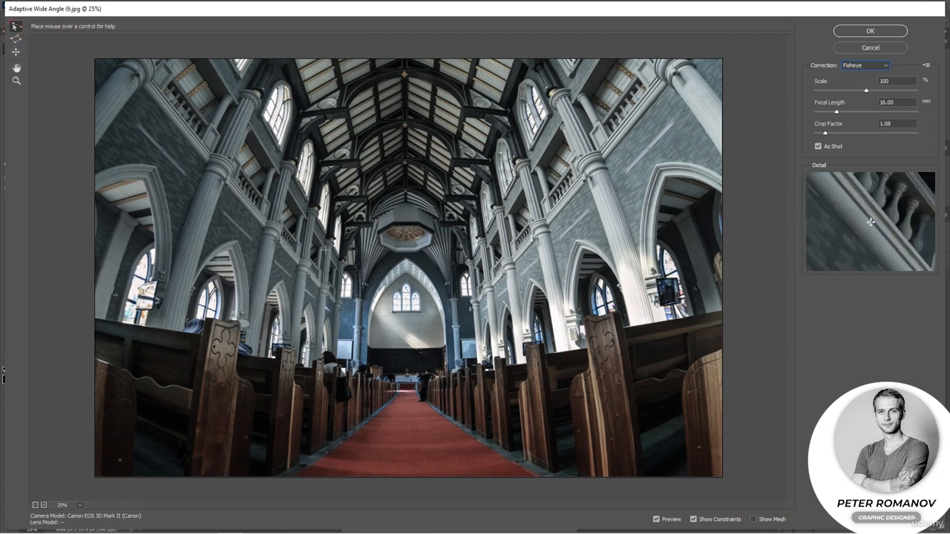
Draw a constraint down the large column on the right side of the nave and set its orientation to Vertical.
{"action": "left_click", "coordinate": [543, 61]}
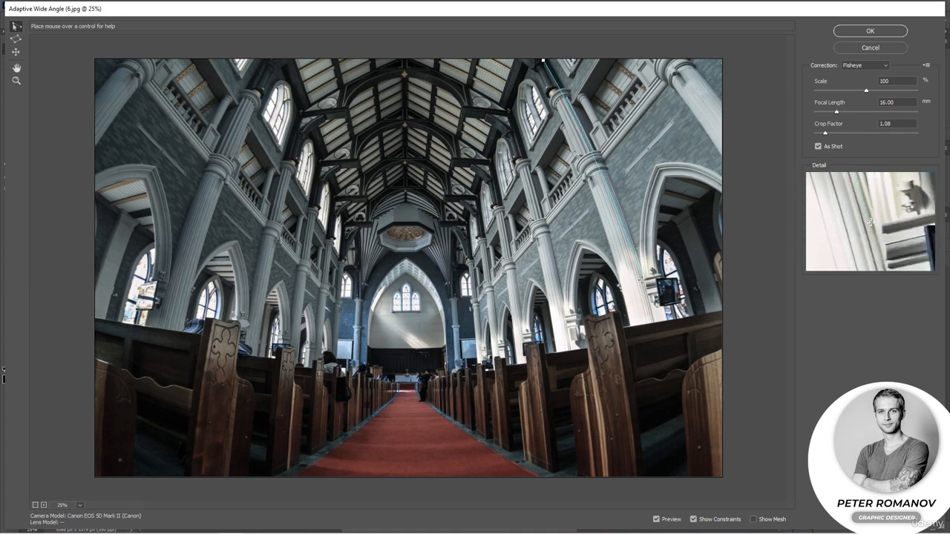
{"action": "left_click", "coordinate": [651, 320]}
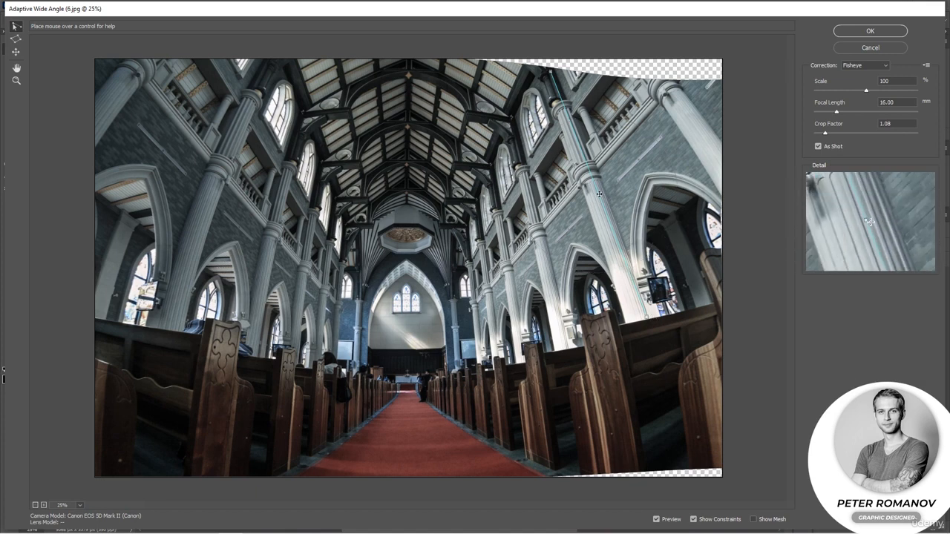
{"action": "left_click_drag", "start_coordinate": [599, 194], "coordinate": [585, 201]}
{"action": "left_click", "coordinate": [473, 224]}
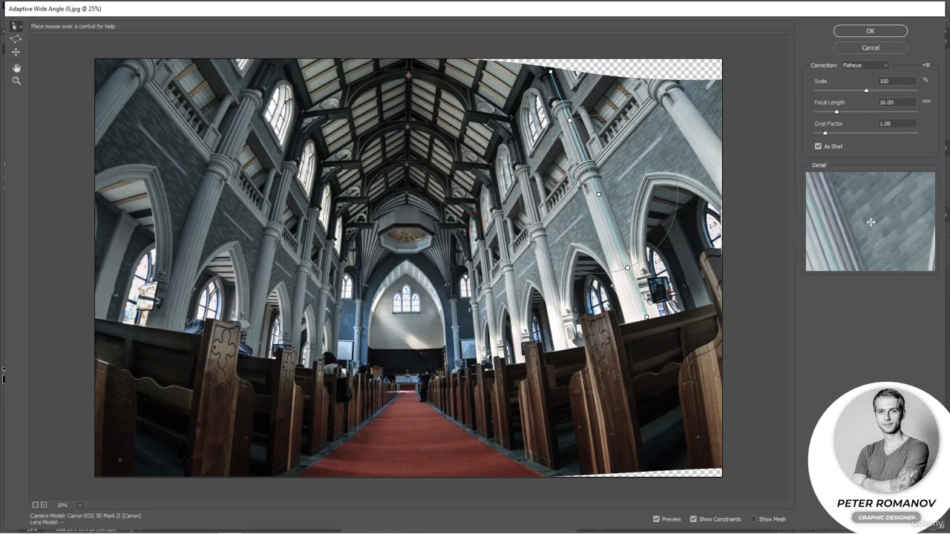
{"action": "mouse_move", "coordinate": [647, 316]}
{"action": "left_mouse_down"}
{"action": "mouse_move", "coordinate": [631, 321]}
{"action": "mouse_move", "coordinate": [647, 317]}
{"action": "left_mouse_up"}
{"action": "right_click", "coordinate": [616, 237]}
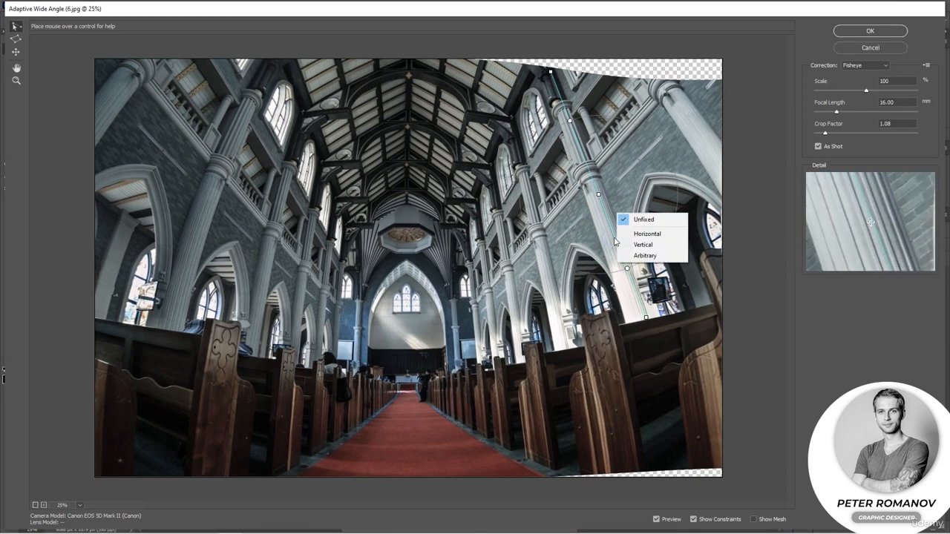
{"action": "left_click", "coordinate": [642, 244]}
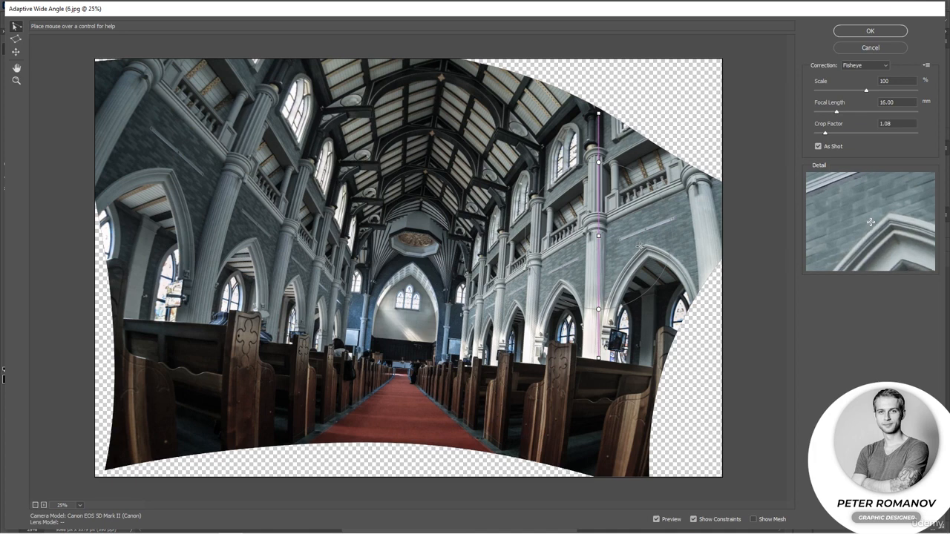
Add vertical constraints along the large left column, the left foreground pew end and the outermost right pew end.
{"action": "left_click", "coordinate": [293, 61]}
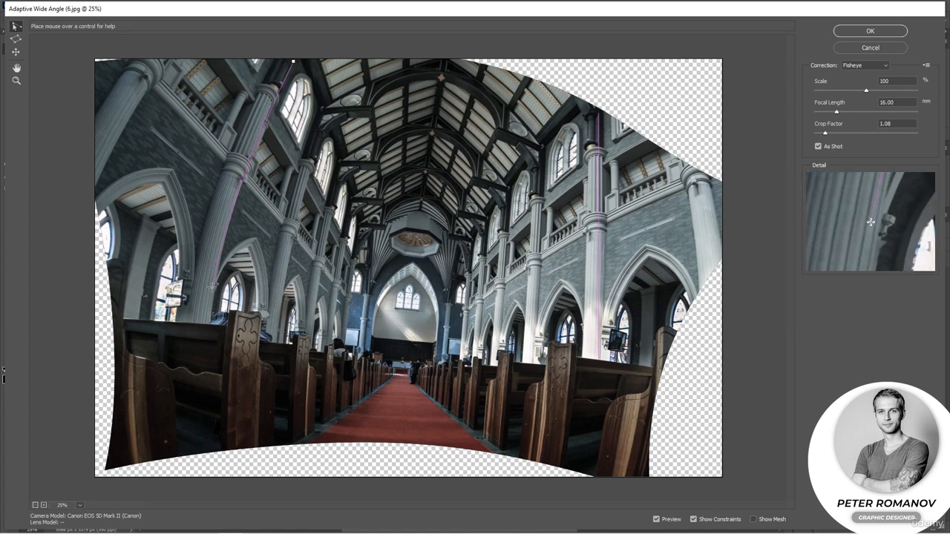
{"action": "left_click", "coordinate": [210, 321]}
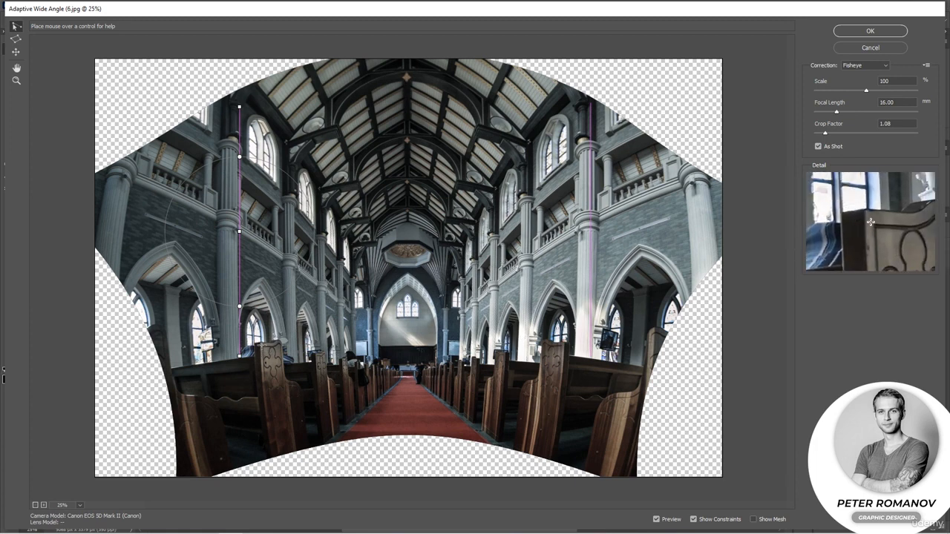
{"action": "left_click", "coordinate": [260, 351]}
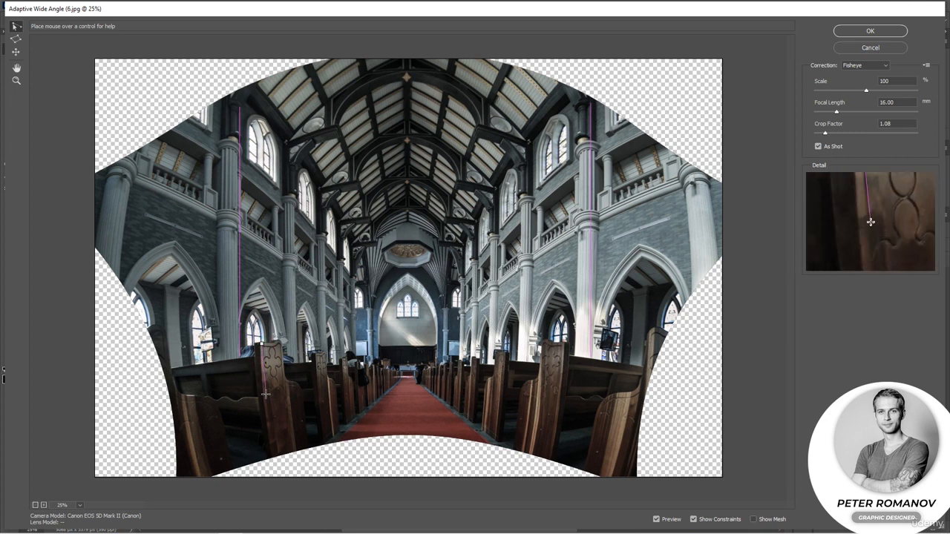
{"action": "left_click", "coordinate": [273, 455]}
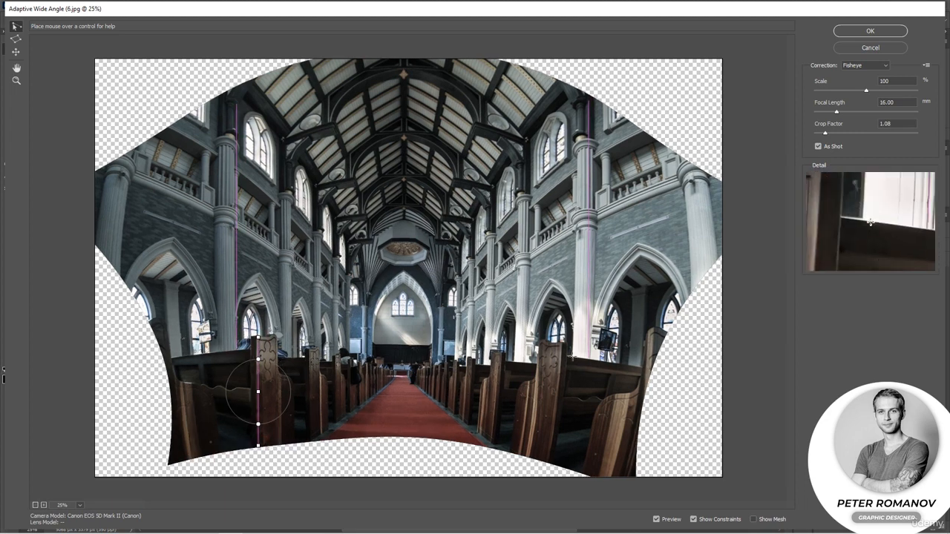
{"action": "left_click", "coordinate": [649, 333]}
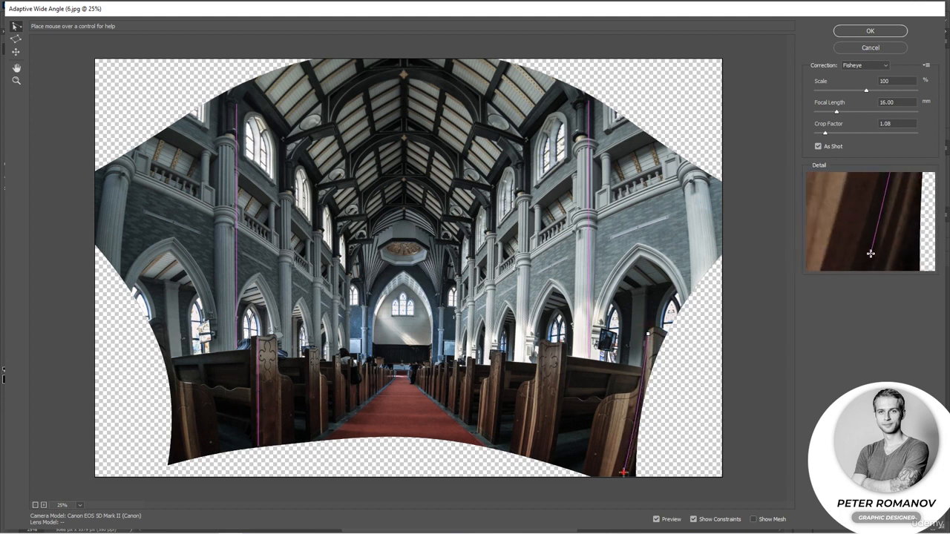
{"action": "left_click", "coordinate": [623, 470]}
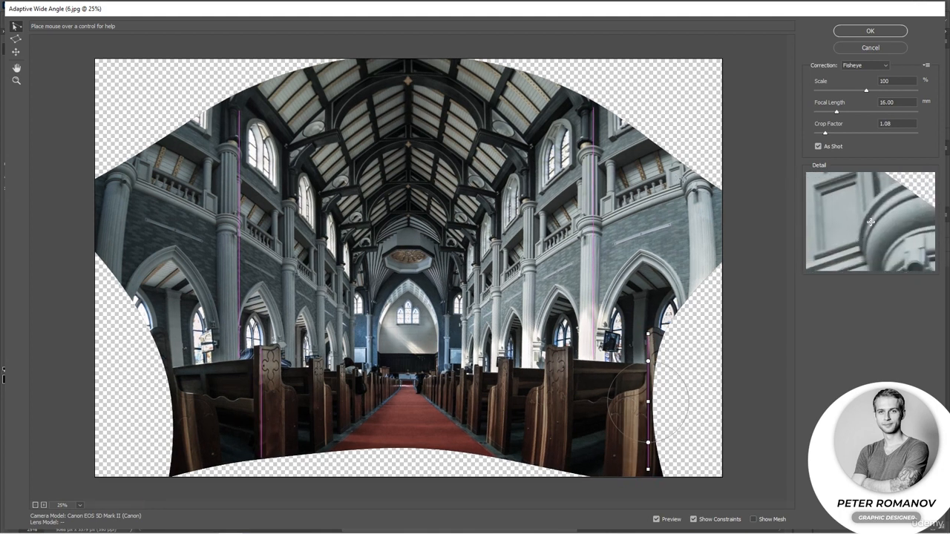
Add vertical constraints along the outermost right and left columns of the church, fine-tuning the constraint endpoints.
{"action": "left_click", "coordinate": [689, 180]}
{"action": "left_click", "coordinate": [689, 298]}
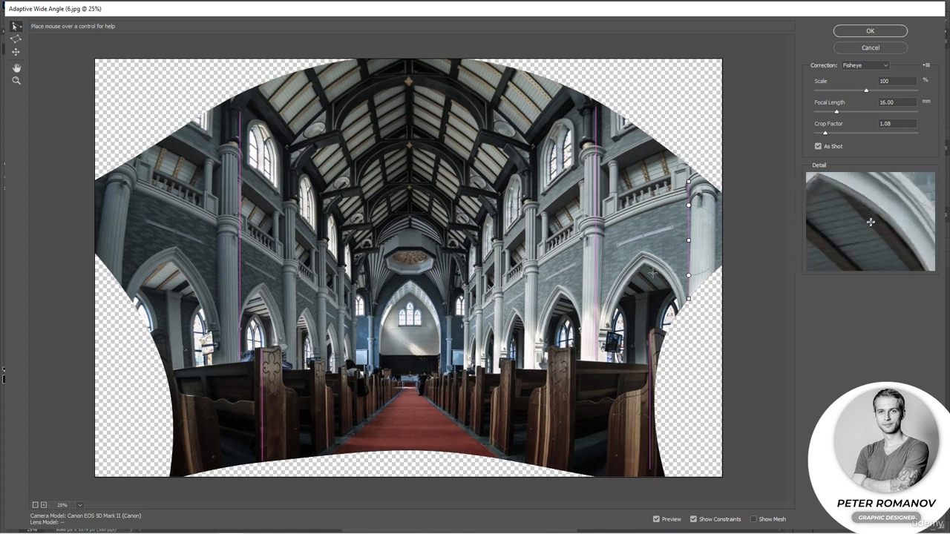
{"action": "left_click_drag", "start_coordinate": [688, 181], "coordinate": [689, 182]}
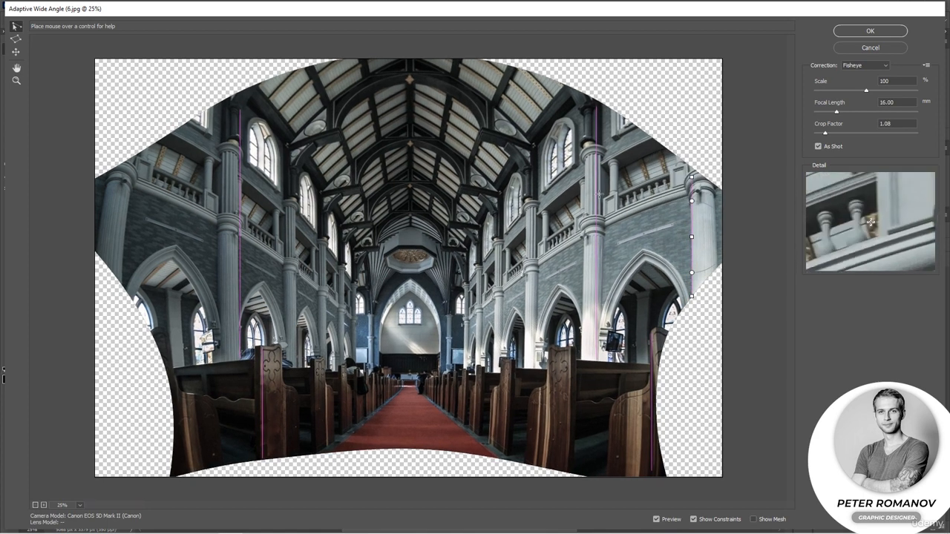
{"action": "left_click_drag", "start_coordinate": [241, 105], "coordinate": [235, 112]}
{"action": "left_click_drag", "start_coordinate": [119, 278], "coordinate": [134, 157]}
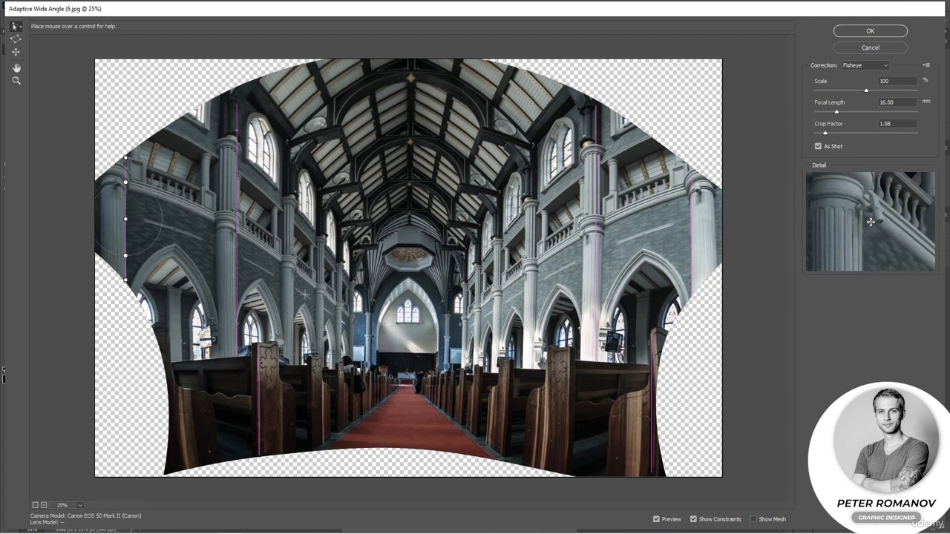
Adjust the vertical constraint on the left foreground pew end and add vertical constraints along both edges of the right foreground pew end.
{"action": "left_click_drag", "start_coordinate": [259, 366], "coordinate": [269, 459]}
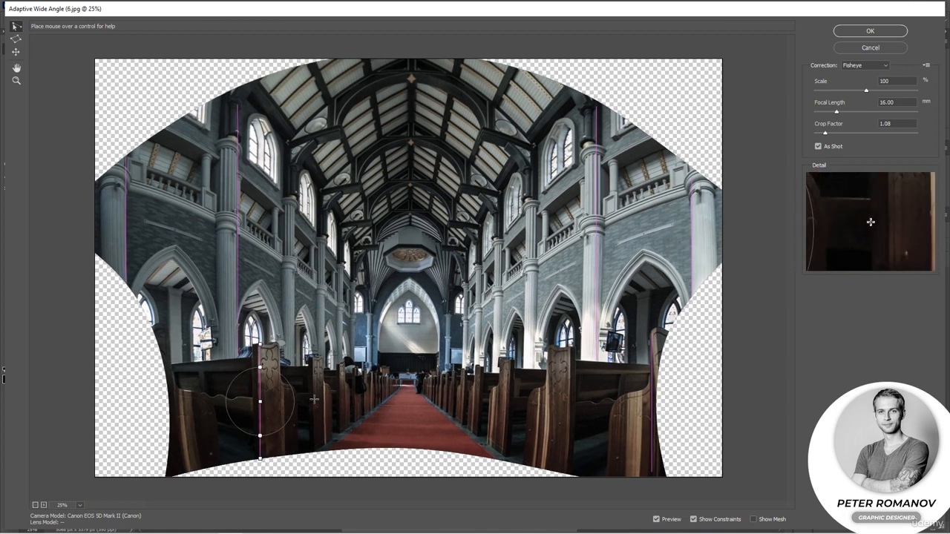
{"action": "left_click_drag", "start_coordinate": [568, 470], "coordinate": [569, 343]}
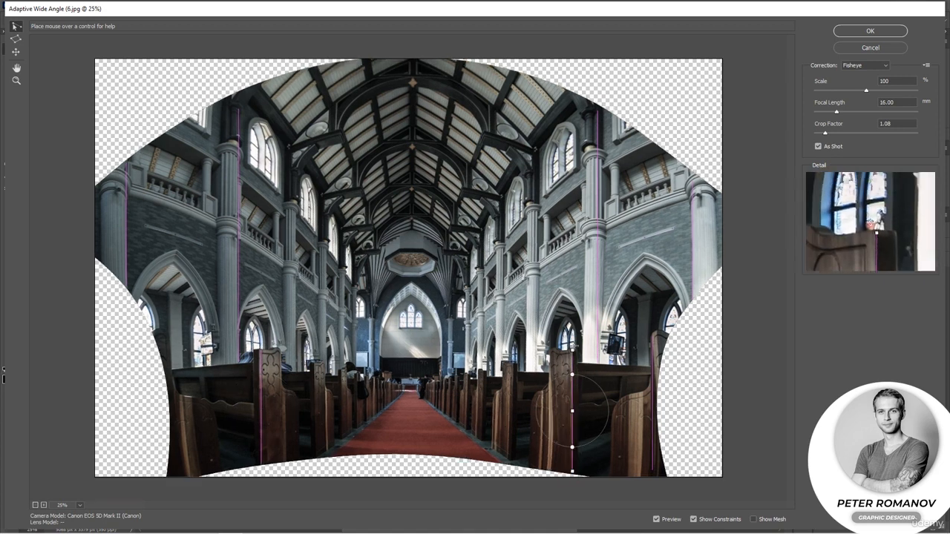
{"action": "left_click_drag", "start_coordinate": [547, 468], "coordinate": [550, 383]}
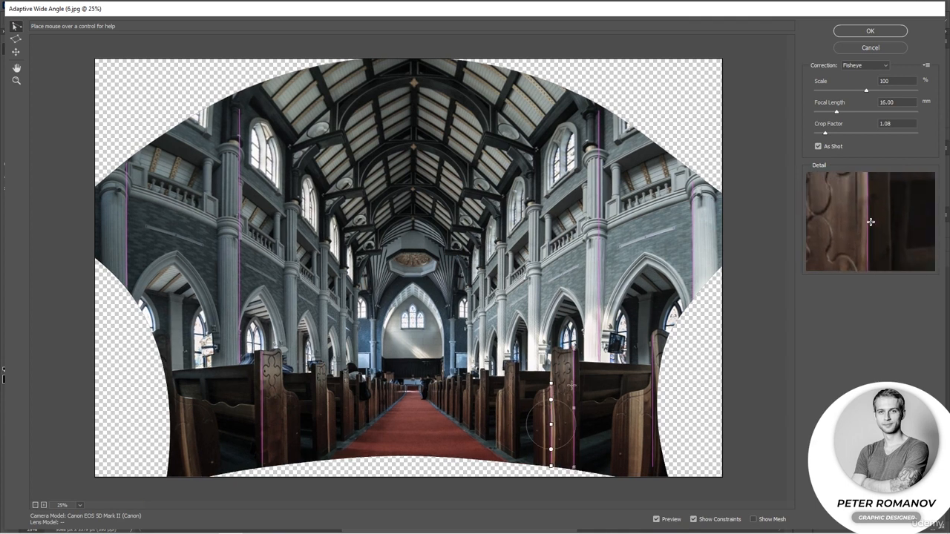
Add horizontal constraints along the top edges of the left and right foreground pews and the second left pew.
{"action": "left_click_drag", "start_coordinate": [256, 366], "coordinate": [168, 370]}
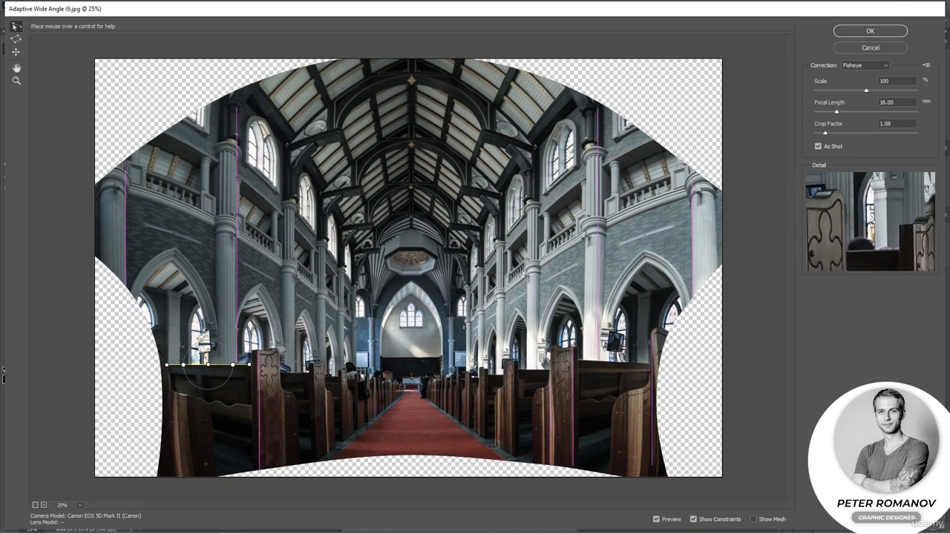
{"action": "left_click_drag", "start_coordinate": [518, 369], "coordinate": [651, 363]}
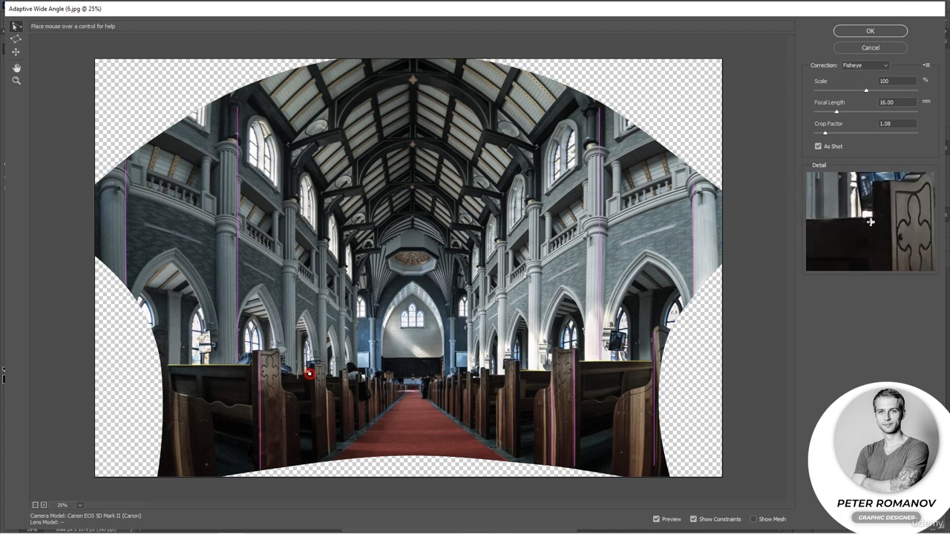
{"action": "left_click_drag", "start_coordinate": [283, 375], "coordinate": [282, 374]}
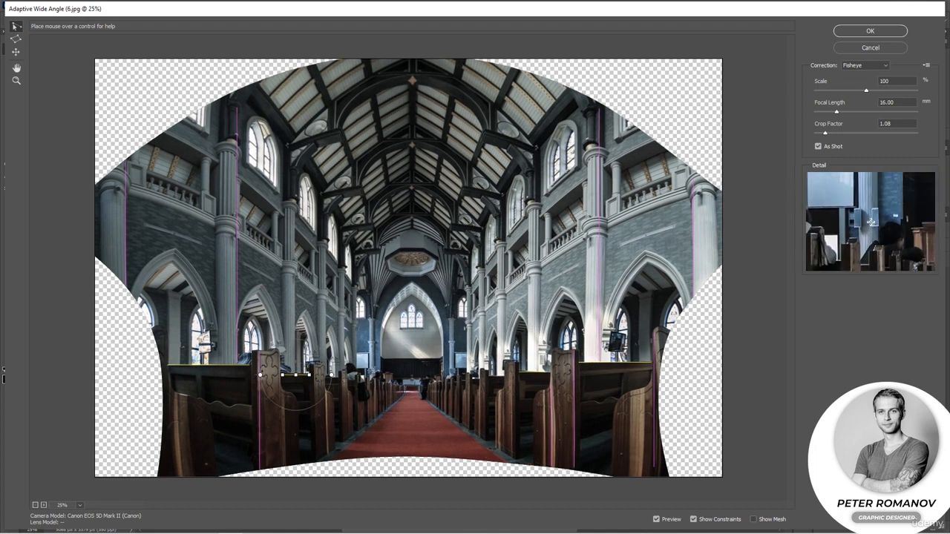
Add horizontal constraints along the ceiling beam ends on both sides and across the topmost roof arch, then slightly rotate the arch's constraint.
{"action": "left_click_drag", "start_coordinate": [345, 226], "coordinate": [371, 226]}
{"action": "left_click_drag", "start_coordinate": [323, 194], "coordinate": [360, 187]}
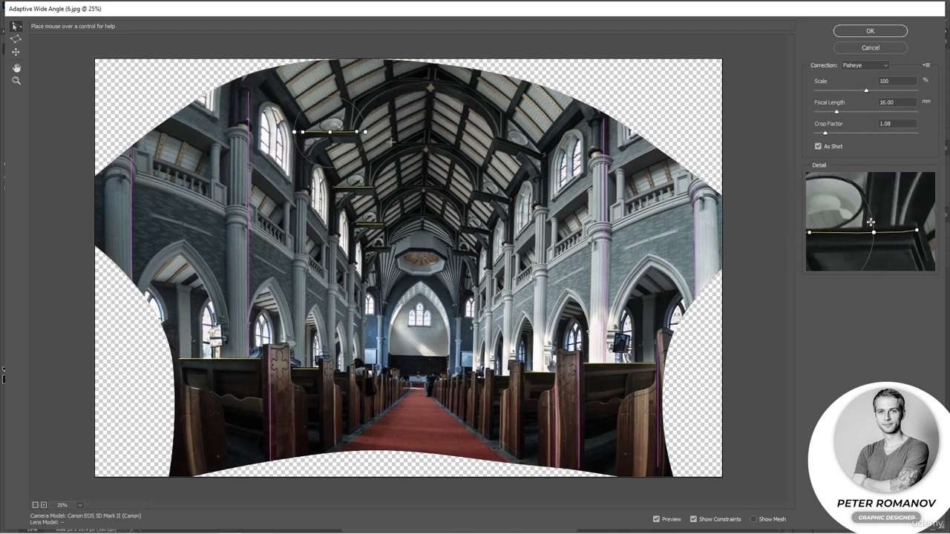
{"action": "left_click_drag", "start_coordinate": [545, 155], "coordinate": [497, 139]}
{"action": "left_click_drag", "start_coordinate": [501, 190], "coordinate": [461, 184]}
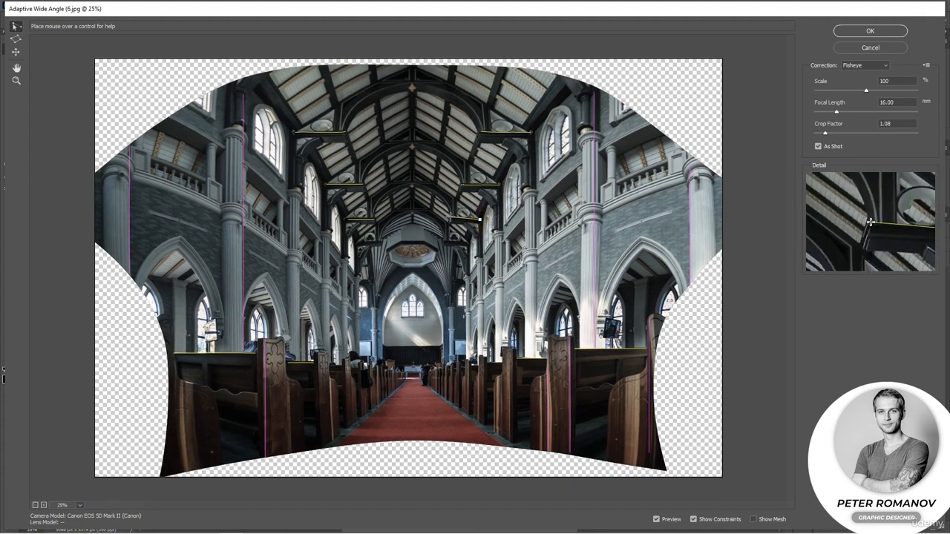
{"action": "left_click_drag", "start_coordinate": [465, 217], "coordinate": [456, 240]}
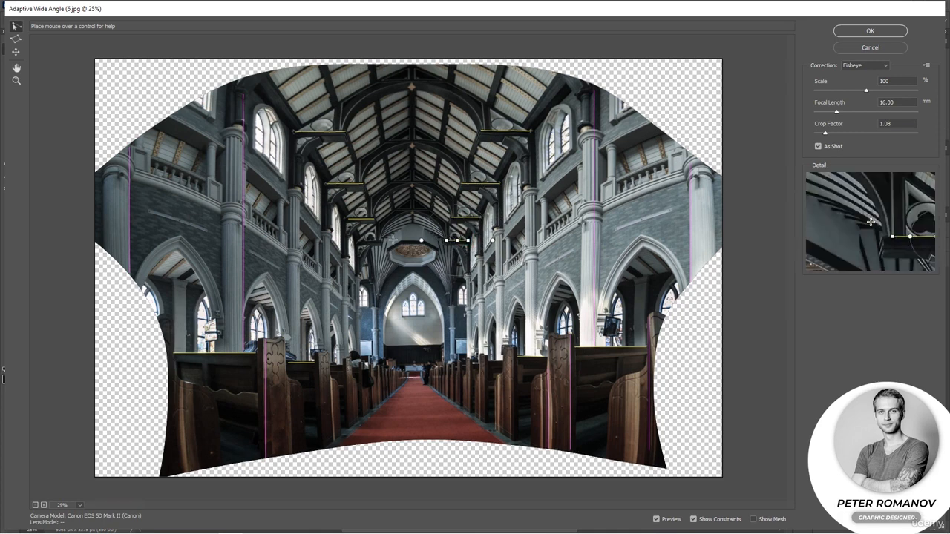
{"action": "left_click_drag", "start_coordinate": [358, 242], "coordinate": [405, 241]}
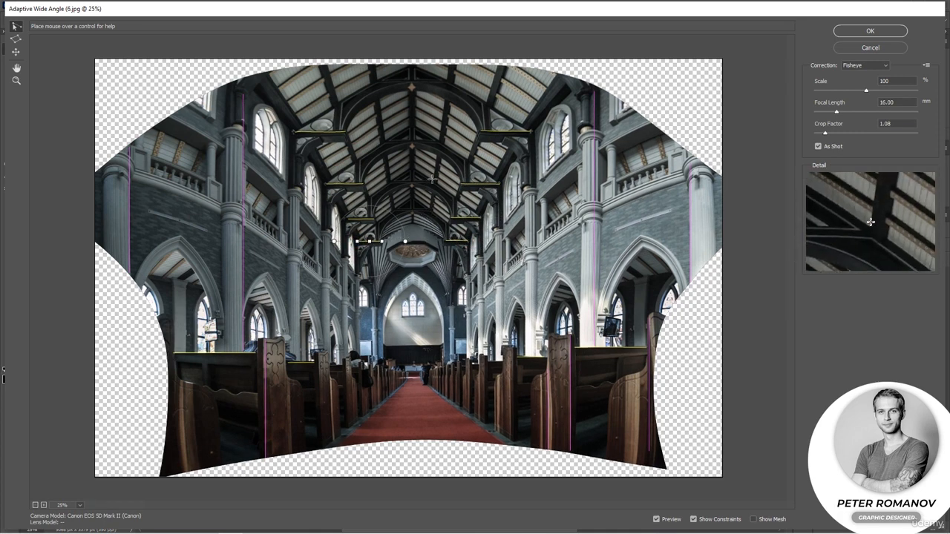
{"action": "left_click_drag", "start_coordinate": [438, 80], "coordinate": [372, 80]}
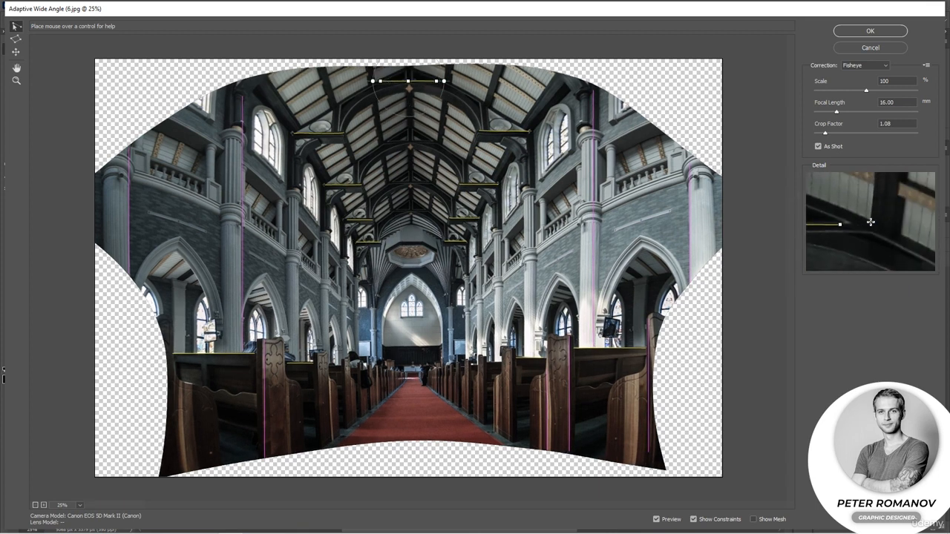
{"action": "left_click_drag", "start_coordinate": [444, 81], "coordinate": [445, 80]}
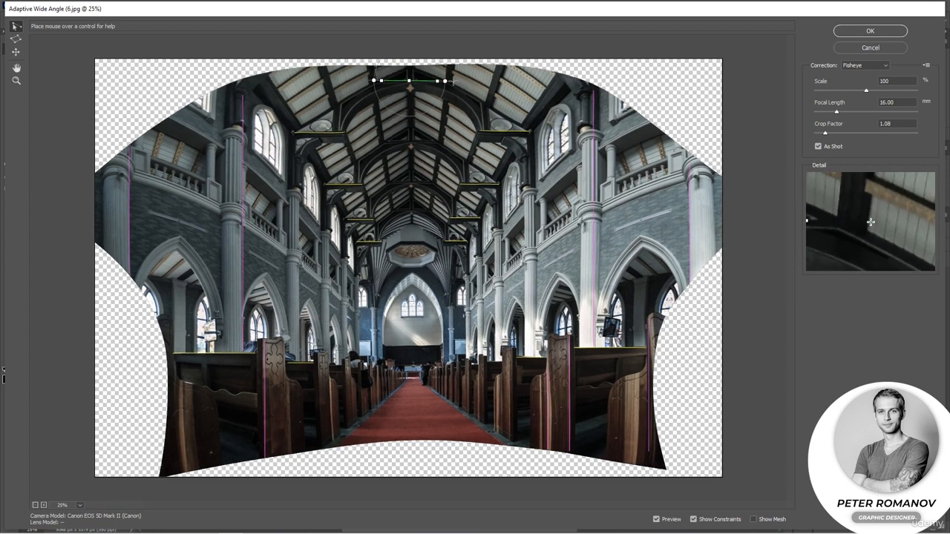
Draw two constraints along the upper right wall ledge on either side of the large column and rotate the outer one steeper.
{"action": "left_click", "coordinate": [536, 199]}
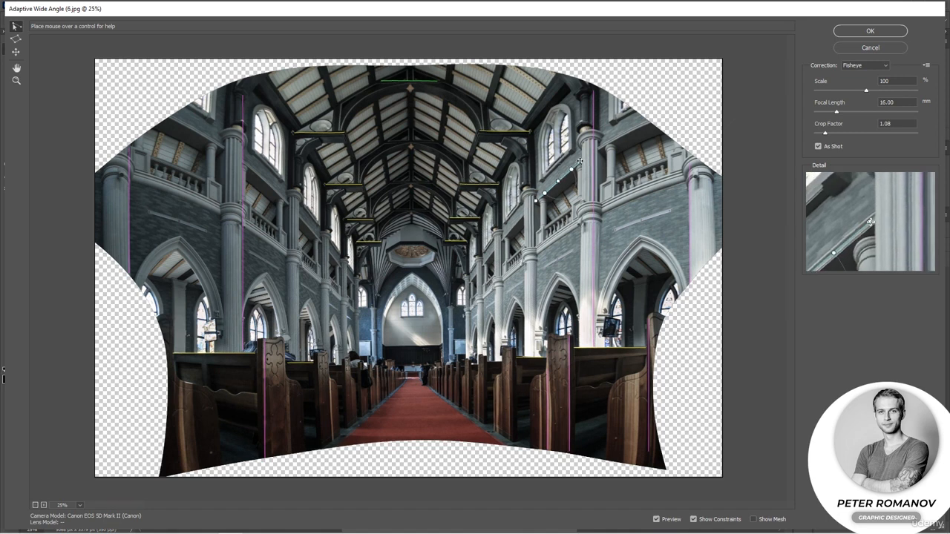
{"action": "left_click", "coordinate": [642, 119]}
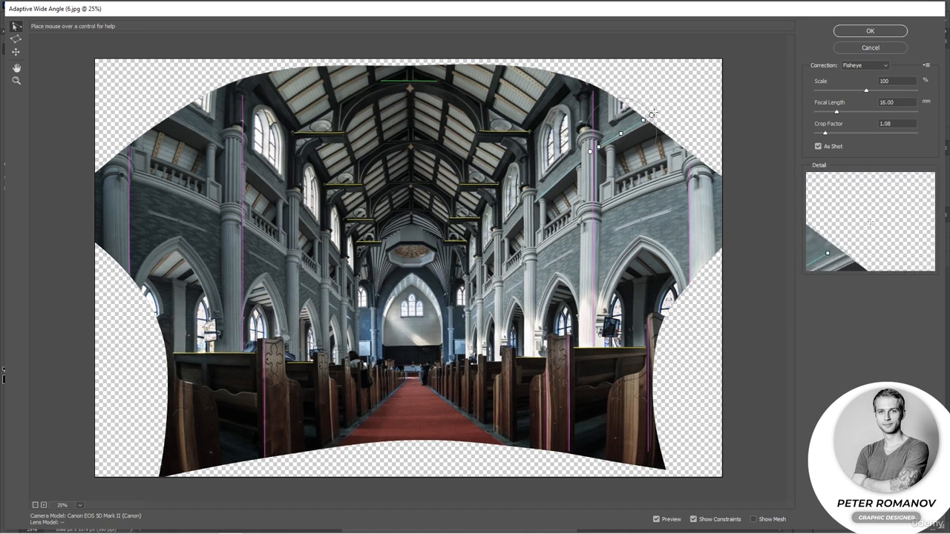
{"action": "left_click_drag", "start_coordinate": [650, 115], "coordinate": [637, 106]}
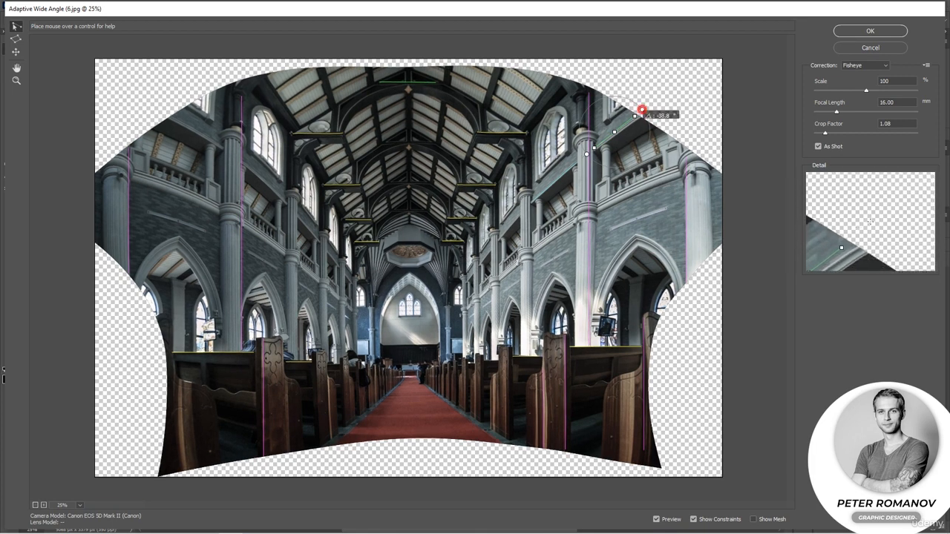
Rotate the inner and outer constraints along the upper right wall ledge slightly steeper.
{"action": "left_click", "coordinate": [560, 177]}
{"action": "left_click_drag", "start_coordinate": [580, 158], "coordinate": [578, 155]}
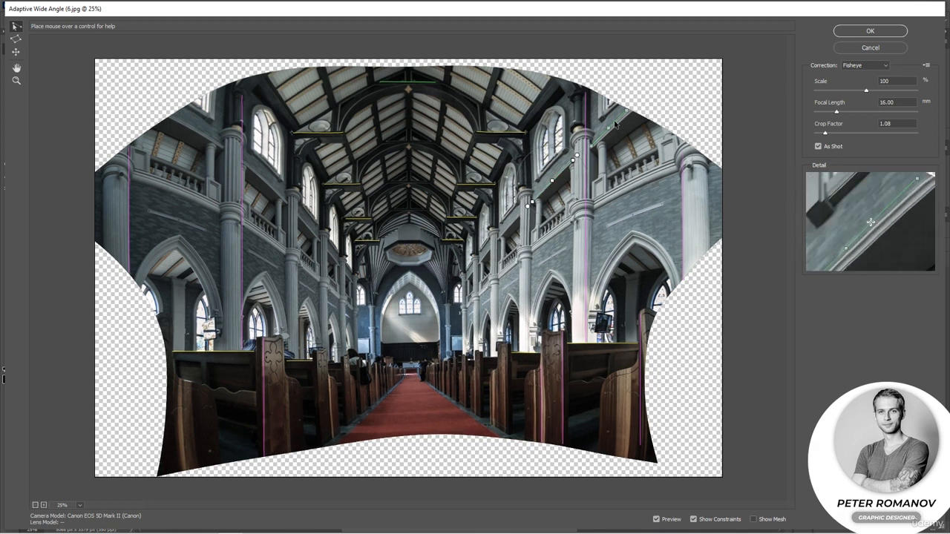
{"action": "left_click", "coordinate": [617, 122]}
{"action": "left_click_drag", "start_coordinate": [633, 102], "coordinate": [629, 99]}
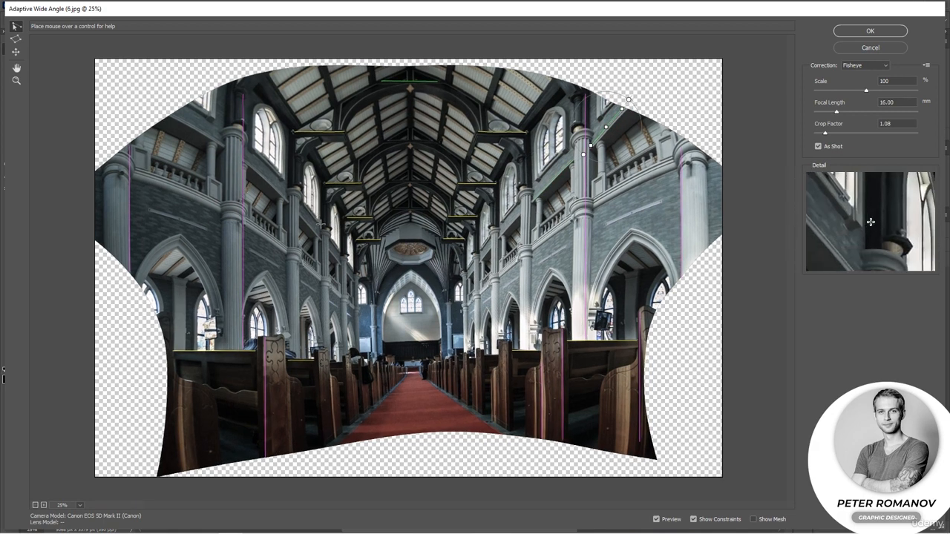
Draw constraints along the upper left wall ledge on either side of the large column and rotate both slightly steeper.
{"action": "left_click", "coordinate": [289, 183]}
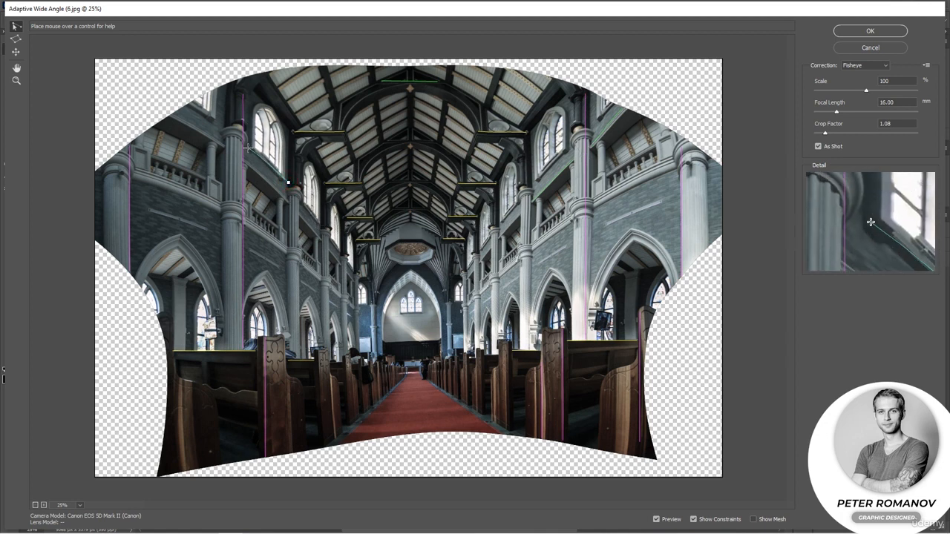
{"action": "left_click", "coordinate": [246, 147]}
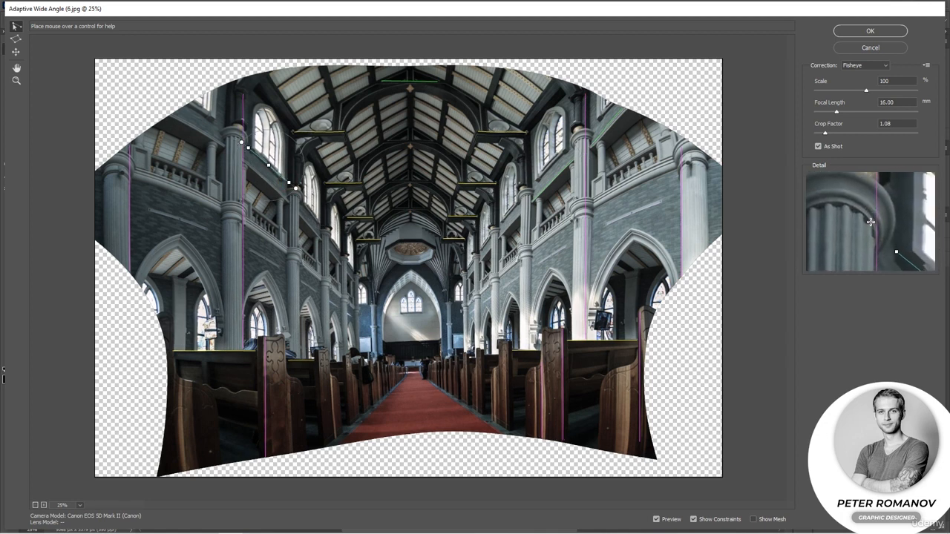
{"action": "left_click_drag", "start_coordinate": [241, 142], "coordinate": [245, 138]}
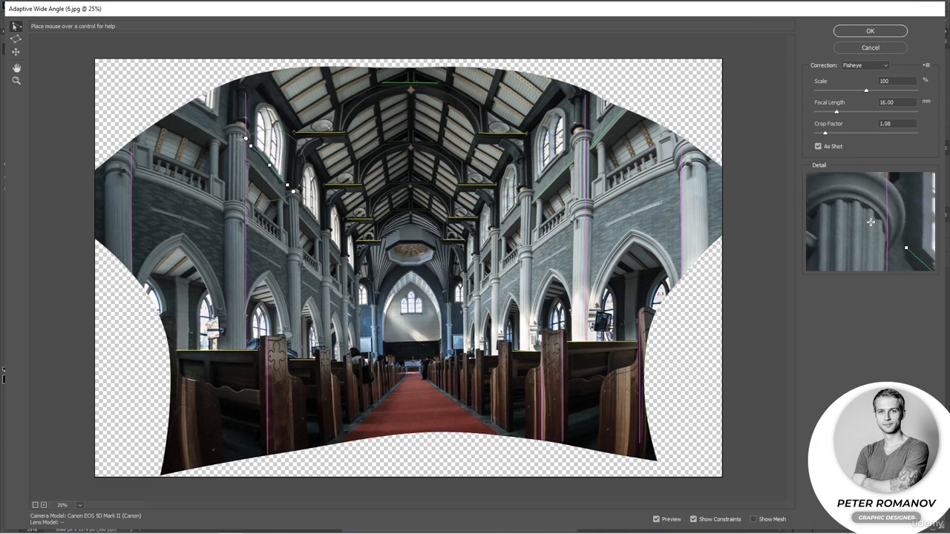
{"action": "left_click", "coordinate": [223, 121]}
{"action": "left_click", "coordinate": [184, 98]}
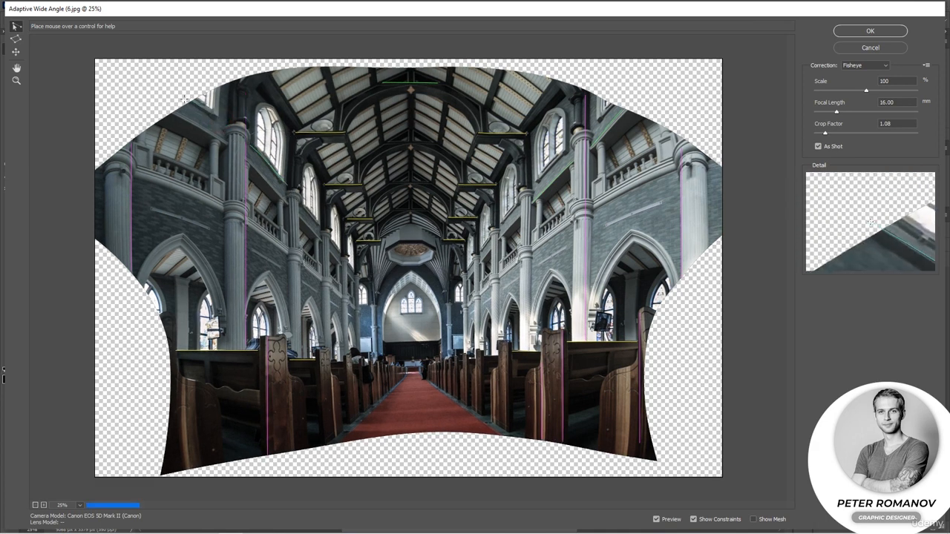
{"action": "left_click_drag", "start_coordinate": [175, 90], "coordinate": [180, 86]}
Draw a four-cornered polygon constraint around the left wall bay between the two columns and shift its uppermost corner slightly upward.
{"action": "left_click", "coordinate": [15, 39]}
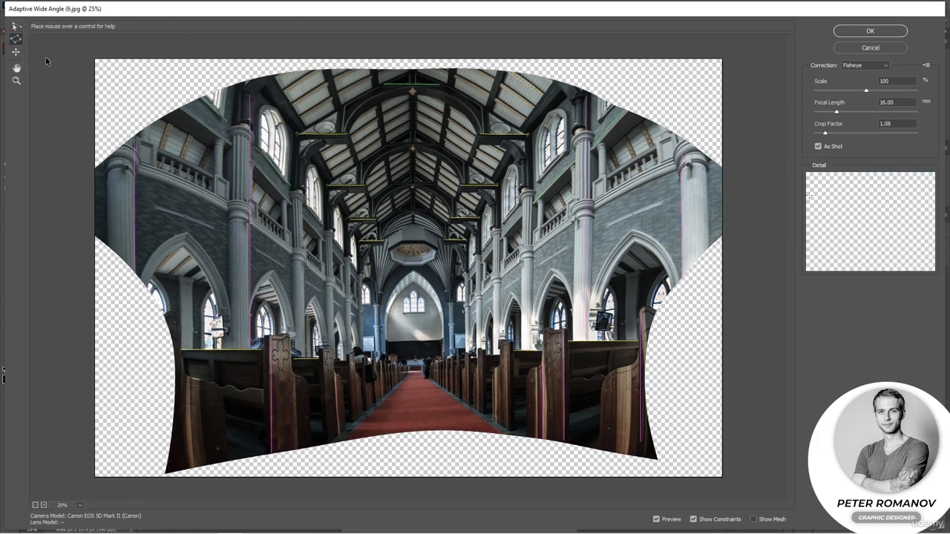
{"action": "left_click", "coordinate": [228, 310]}
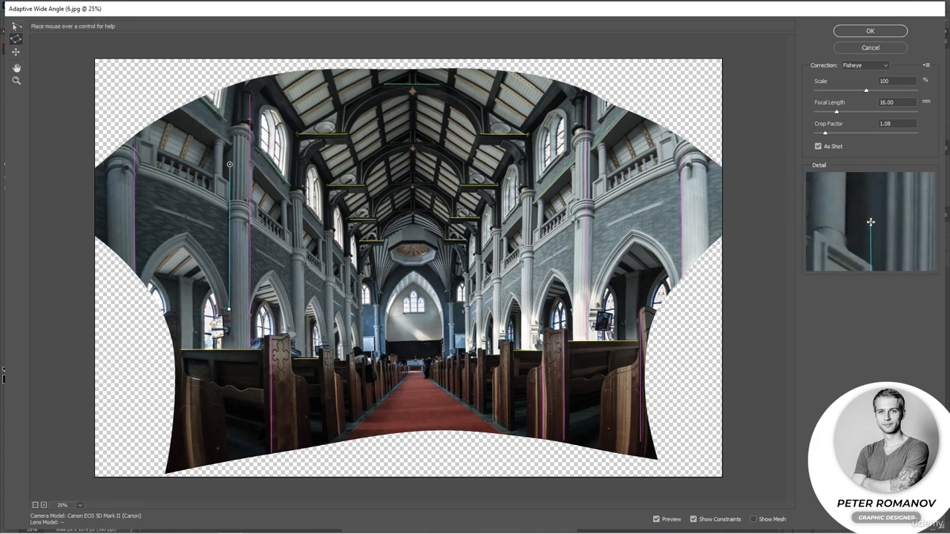
{"action": "left_click", "coordinate": [230, 142]}
{"action": "left_click", "coordinate": [184, 109]}
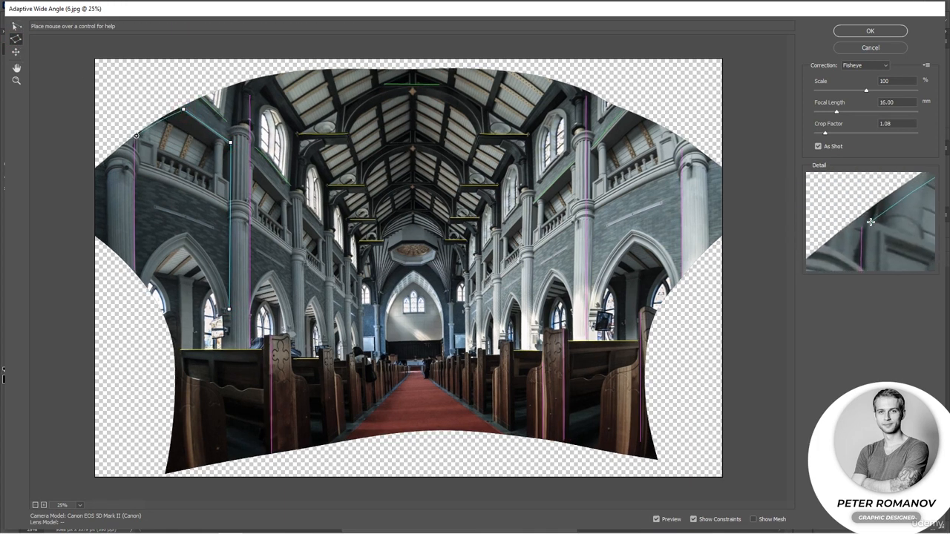
{"action": "left_click", "coordinate": [136, 135]}
{"action": "left_click", "coordinate": [134, 274]}
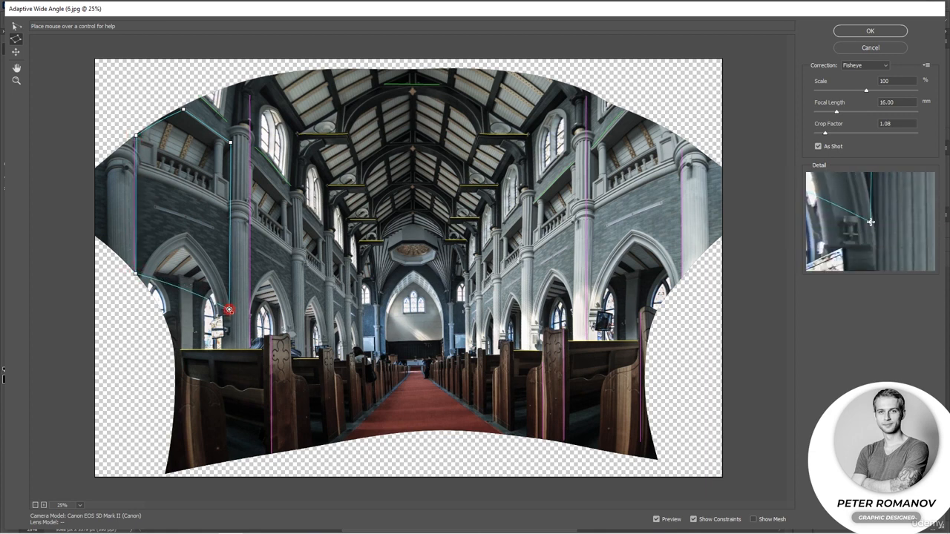
{"action": "left_click", "coordinate": [228, 310]}
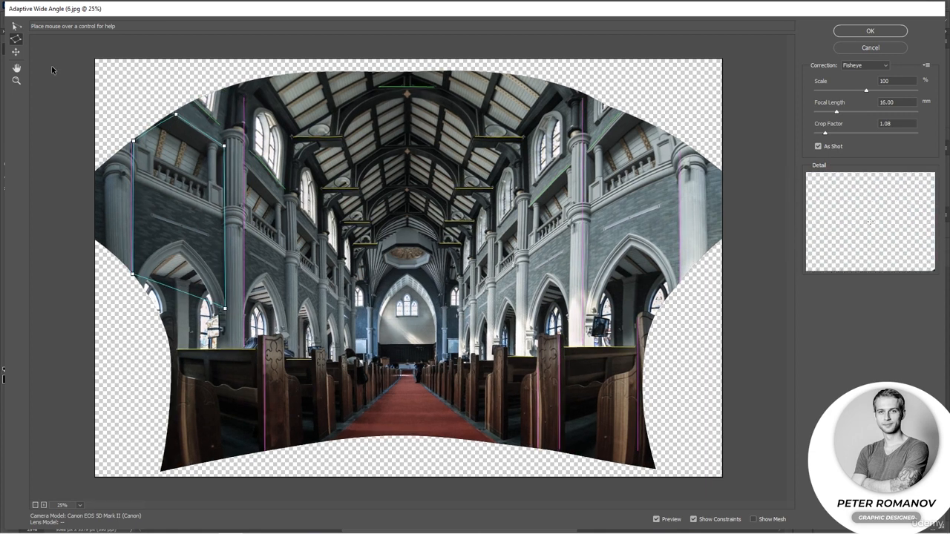
{"action": "left_click", "coordinate": [15, 28]}
{"action": "left_click", "coordinate": [178, 117]}
{"action": "left_click_drag", "start_coordinate": [177, 116], "coordinate": [176, 110]}
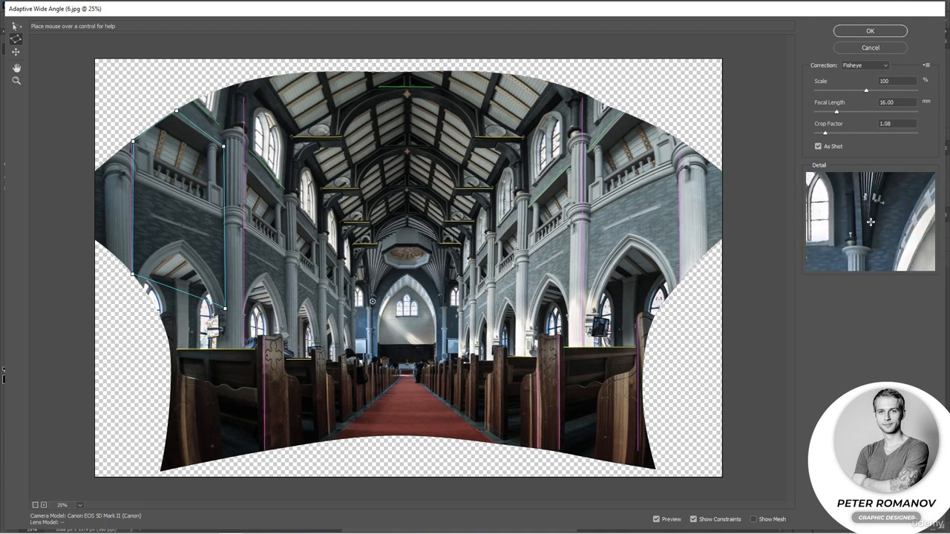
Add horizontal constraints along the top edge of the dark panel behind the altar and just below the domed ceiling.
{"action": "left_click", "coordinate": [376, 343]}
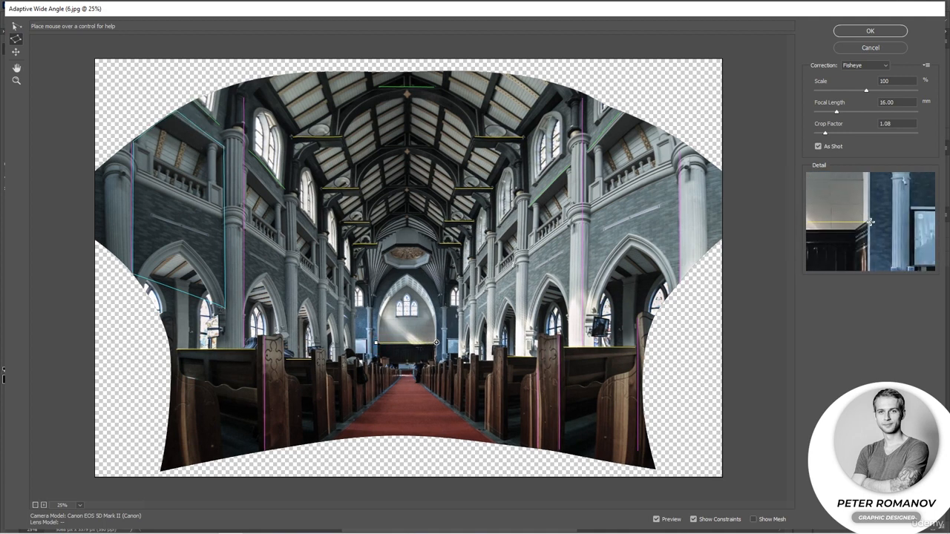
{"action": "left_click", "coordinate": [436, 343]}
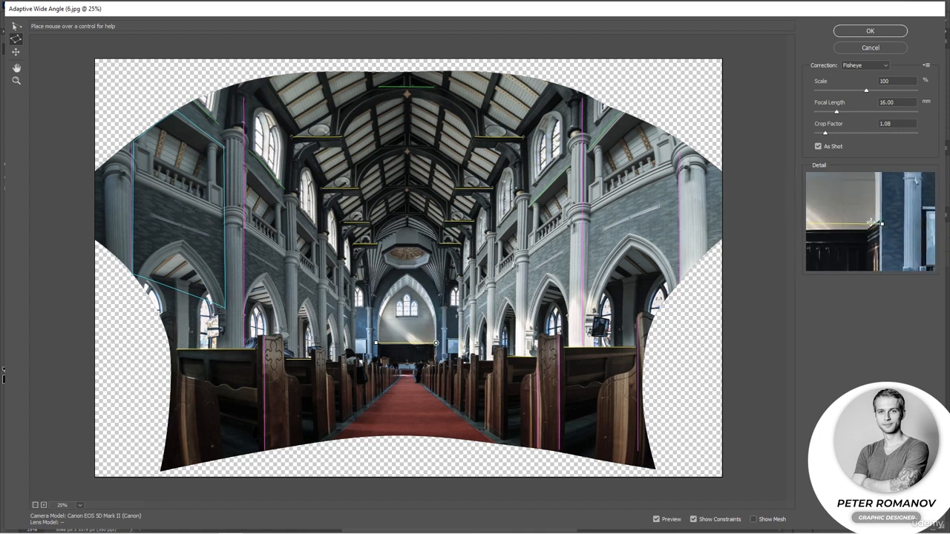
{"action": "left_click", "coordinate": [15, 26]}
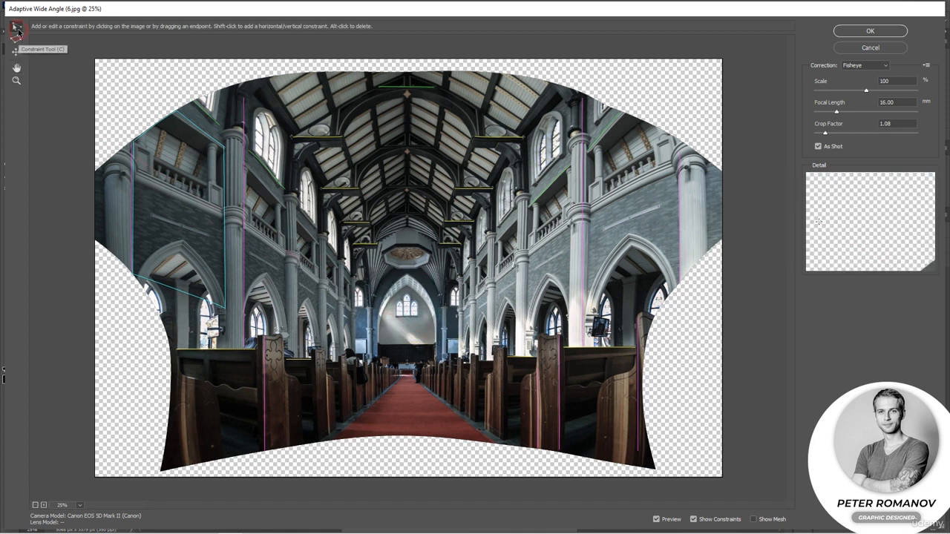
{"action": "left_click", "coordinate": [376, 342]}
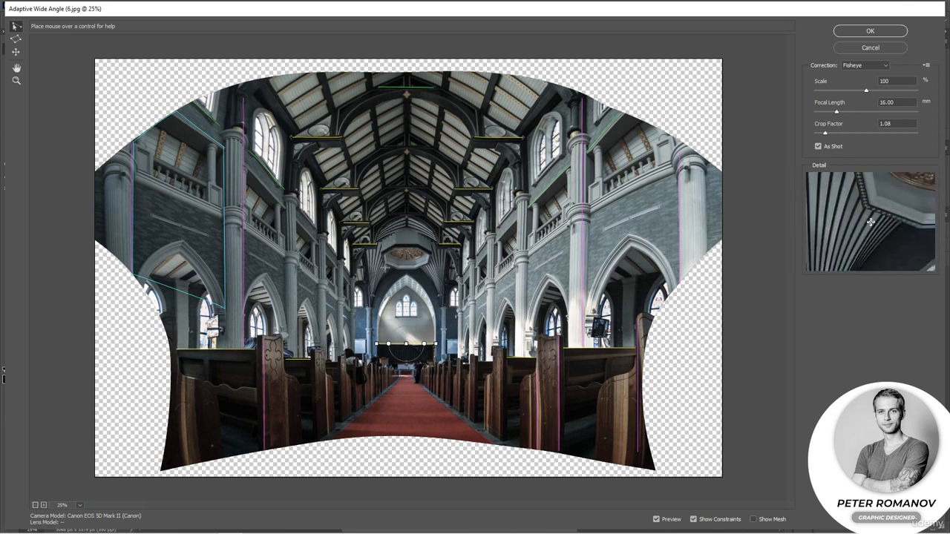
{"action": "left_click", "coordinate": [380, 268]}
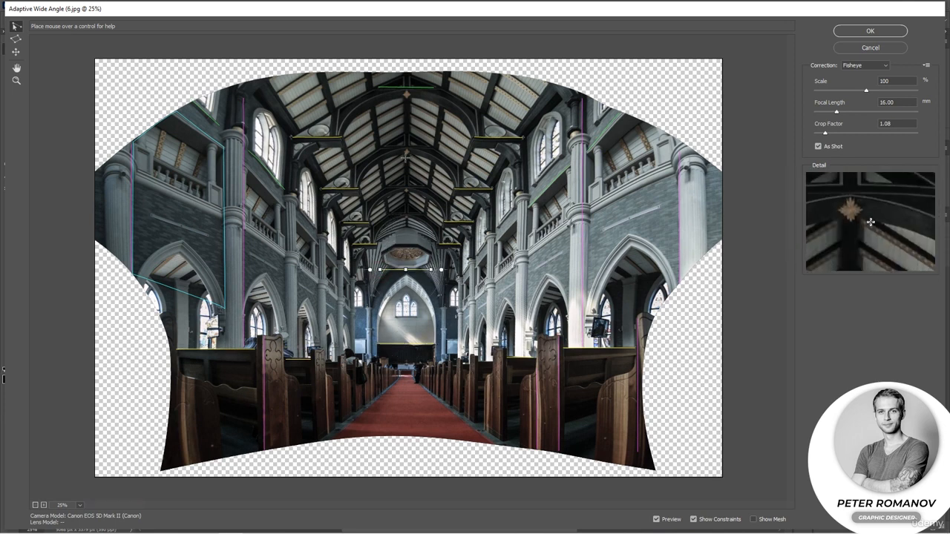
Draw a constraint across the front roof arch below its ornament and nudge the uppermost corner of the left wall polygon.
{"action": "left_click", "coordinate": [340, 109]}
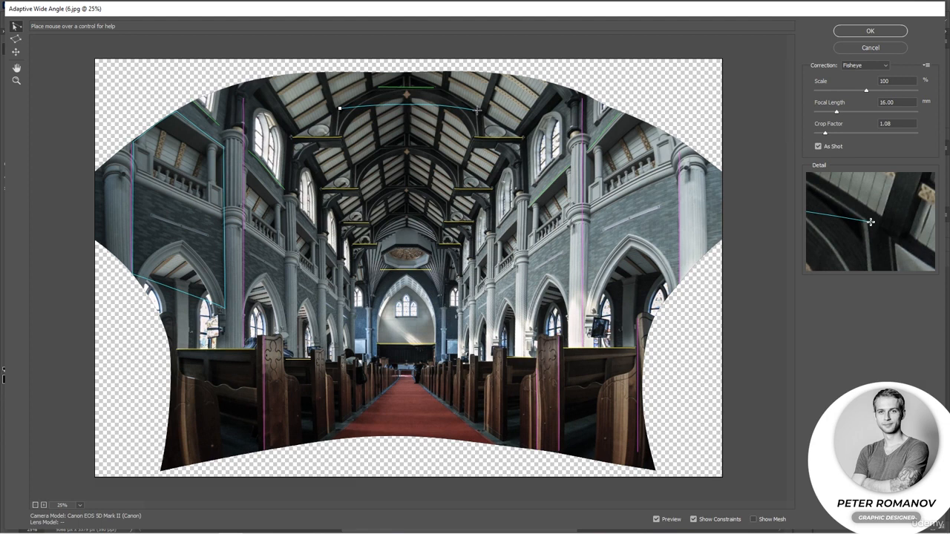
{"action": "left_click", "coordinate": [475, 109]}
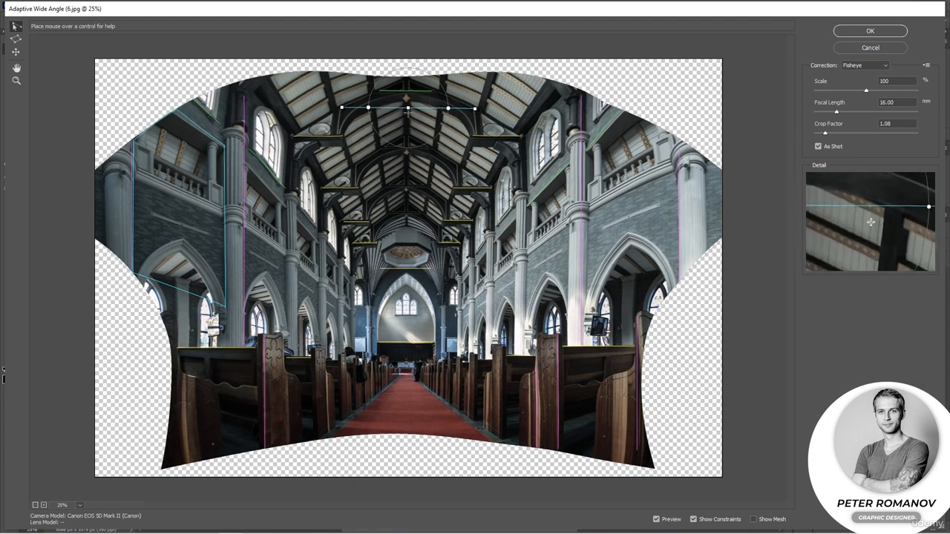
{"action": "left_click", "coordinate": [176, 109]}
{"action": "left_click_drag", "start_coordinate": [176, 110], "coordinate": [174, 108]}
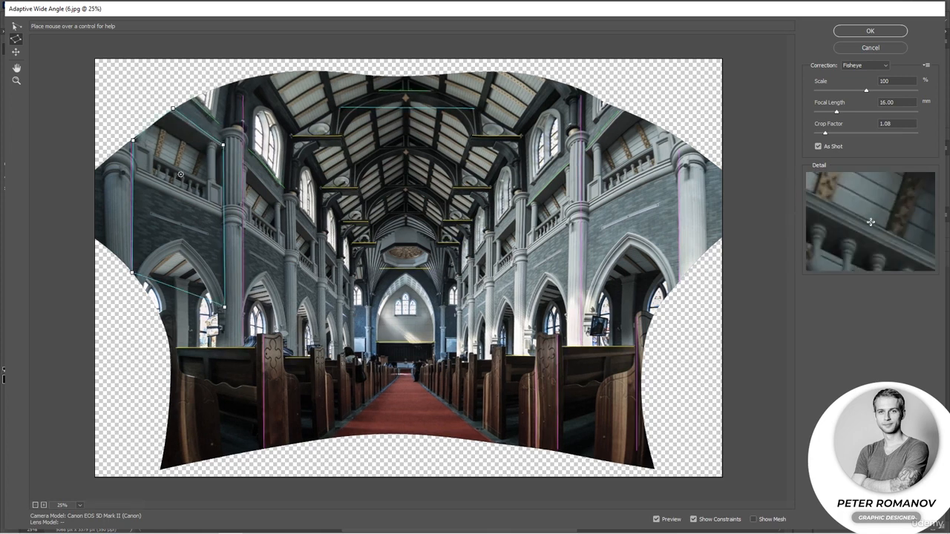
Draw constraints along the ledges beneath the nearest balconies on the left and right walls.
{"action": "key", "text": "c"}
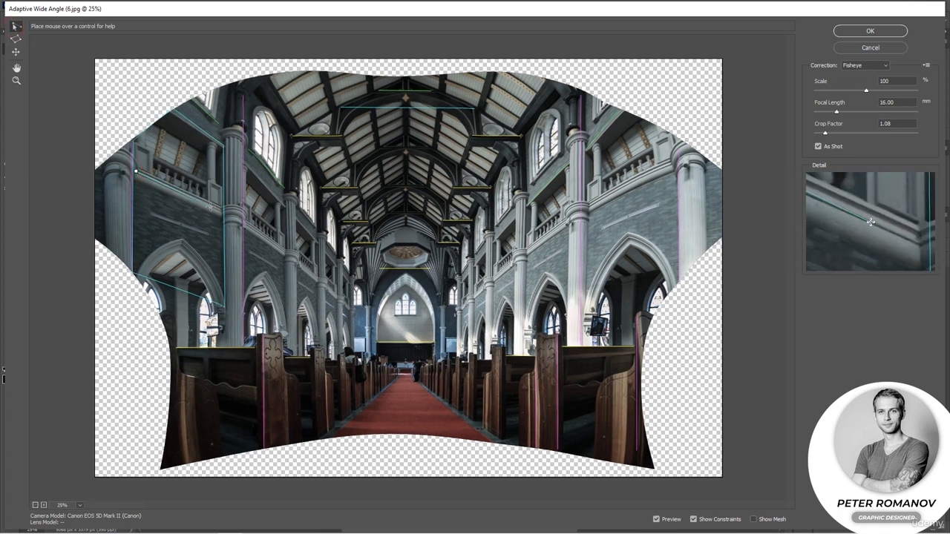
{"action": "left_click", "coordinate": [222, 212]}
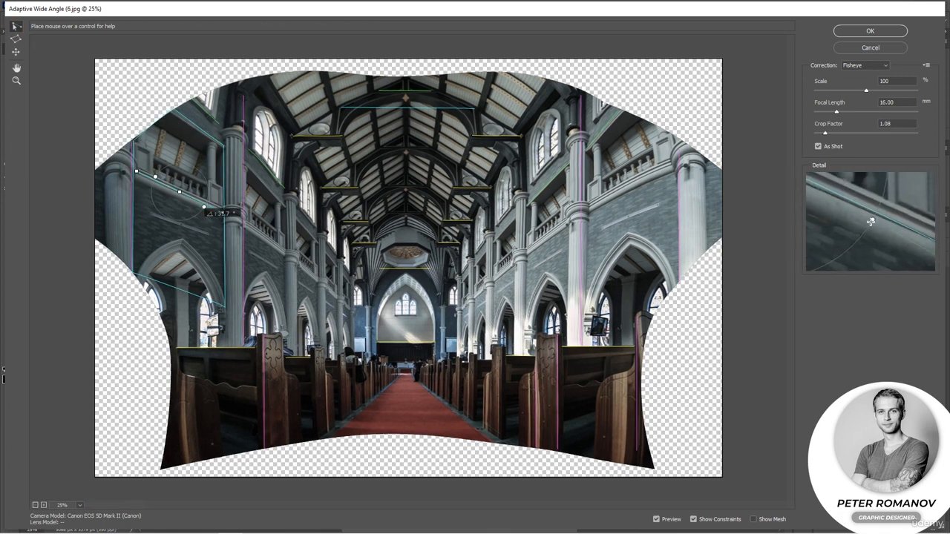
{"action": "left_click", "coordinate": [585, 207]}
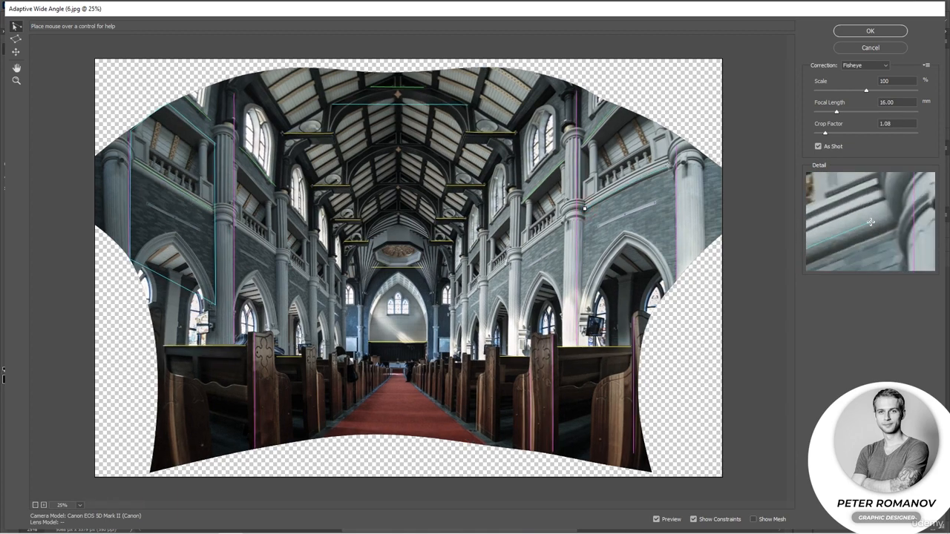
{"action": "left_click", "coordinate": [669, 164]}
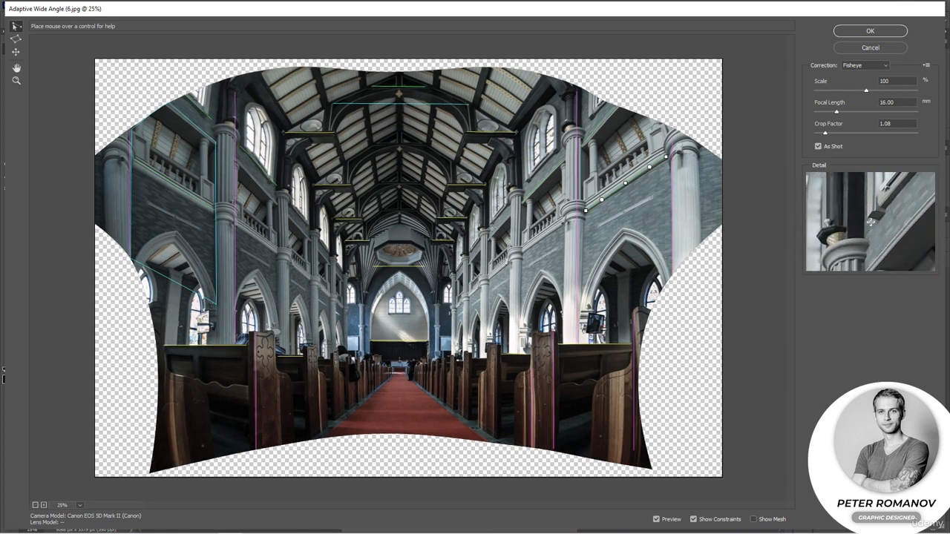
Draw a constraint along the more distant gallery ledge on the right wall and apply the filter.
{"action": "left_click", "coordinate": [488, 238]}
{"action": "left_click", "coordinate": [512, 214]}
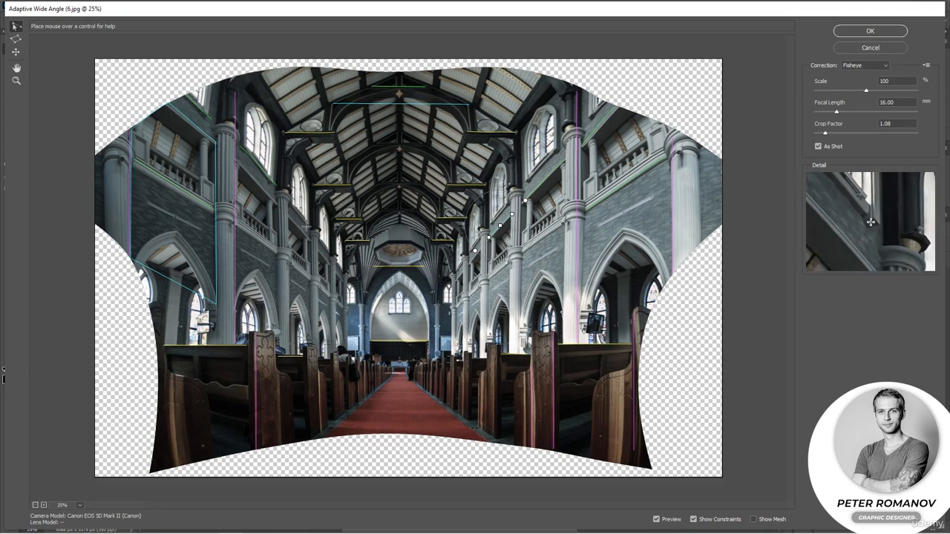
{"action": "left_click", "coordinate": [868, 31]}
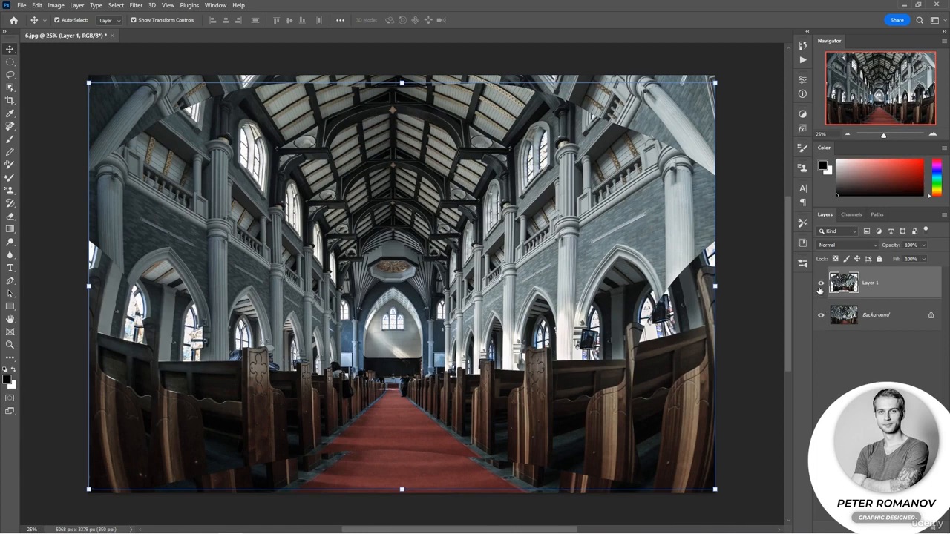
Toggle Layer 1 off and on to compare with the original, and hide the Background layer.
{"action": "left_click", "coordinate": [819, 284]}
{"action": "left_click", "coordinate": [820, 285]}
{"action": "left_click", "coordinate": [820, 314]}
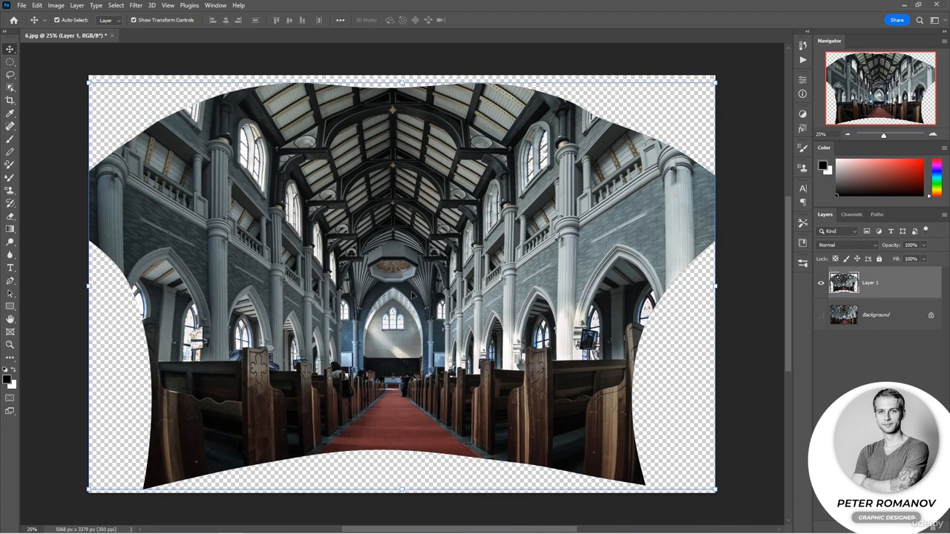
Crop the image with the Ratio option and no fixed values to about 3824 x 2515 px, excluding the transparent edges.
{"action": "key", "text": "c"}
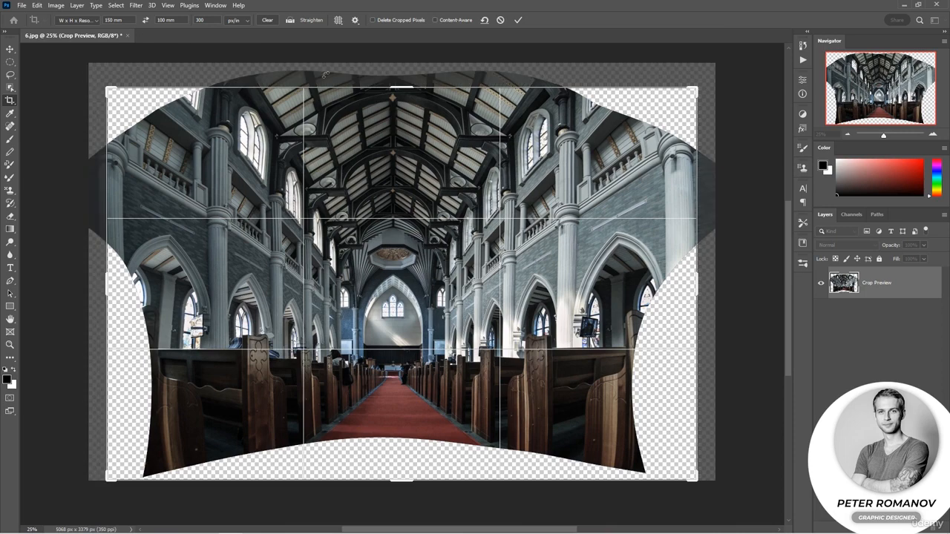
{"action": "left_click", "coordinate": [74, 20]}
{"action": "left_click", "coordinate": [71, 29]}
{"action": "left_click_drag", "start_coordinate": [401, 87], "coordinate": [404, 103]}
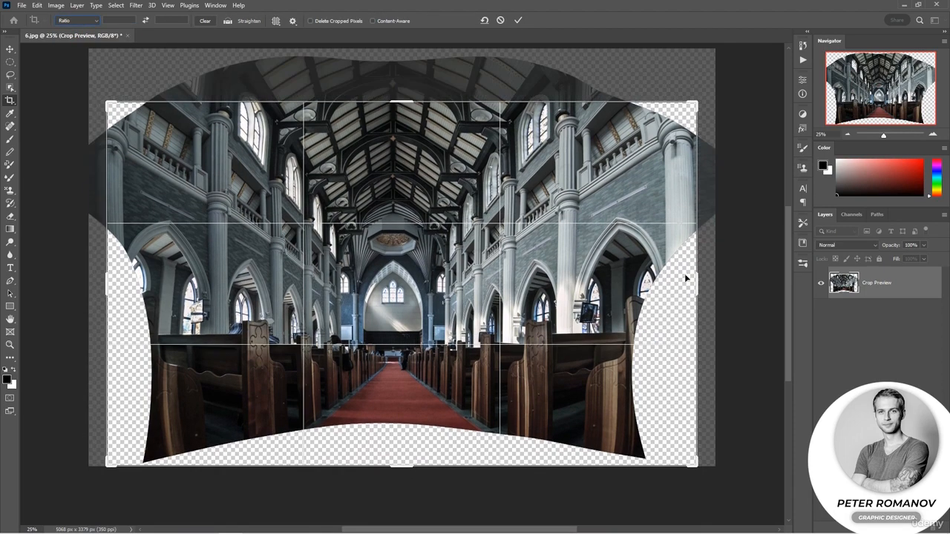
{"action": "left_click_drag", "start_coordinate": [696, 283], "coordinate": [664, 283]}
{"action": "left_click_drag", "start_coordinate": [405, 468], "coordinate": [408, 440]}
{"action": "left_click_drag", "start_coordinate": [143, 285], "coordinate": [169, 284]}
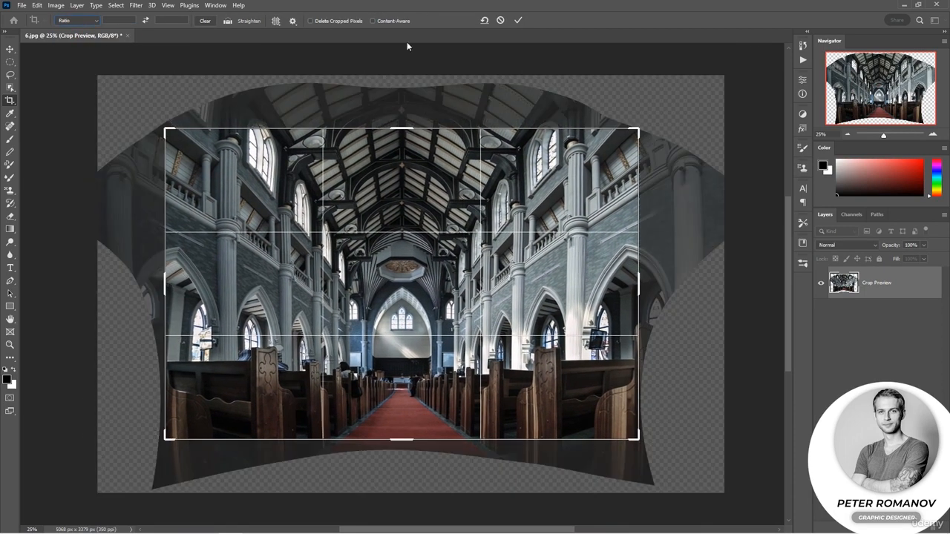
{"action": "left_click", "coordinate": [518, 20]}
Switch Layer 1 off and back on and make Layer 0 visible again.
{"action": "left_click", "coordinate": [821, 285]}
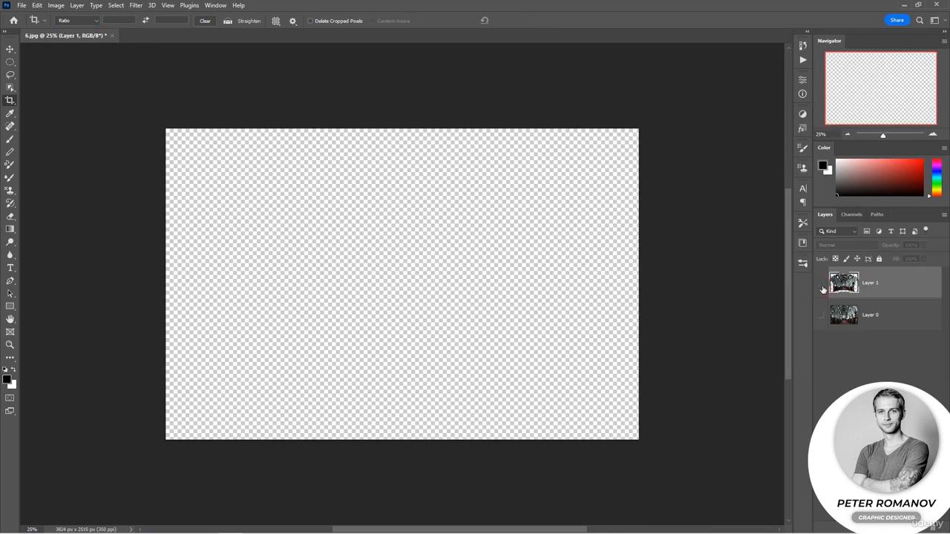
{"action": "left_click", "coordinate": [821, 288]}
{"action": "left_click", "coordinate": [821, 315]}
Compare the cropped photo before and after correction by repeatedly toggling Layer 1's visibility.
{"action": "left_click", "coordinate": [822, 288]}
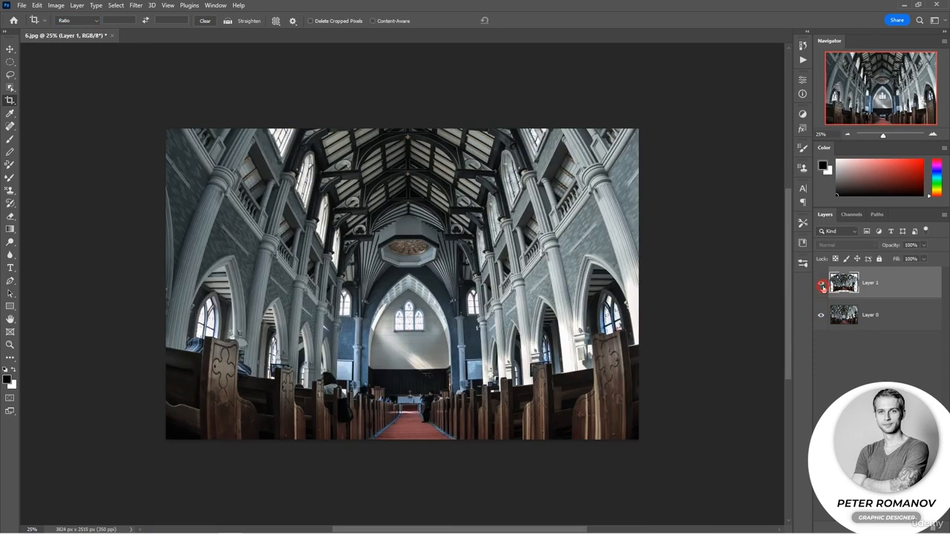
{"action": "left_click", "coordinate": [821, 288]}
{"action": "left_click", "coordinate": [821, 288]}
{"action": "left_click", "coordinate": [821, 288]}
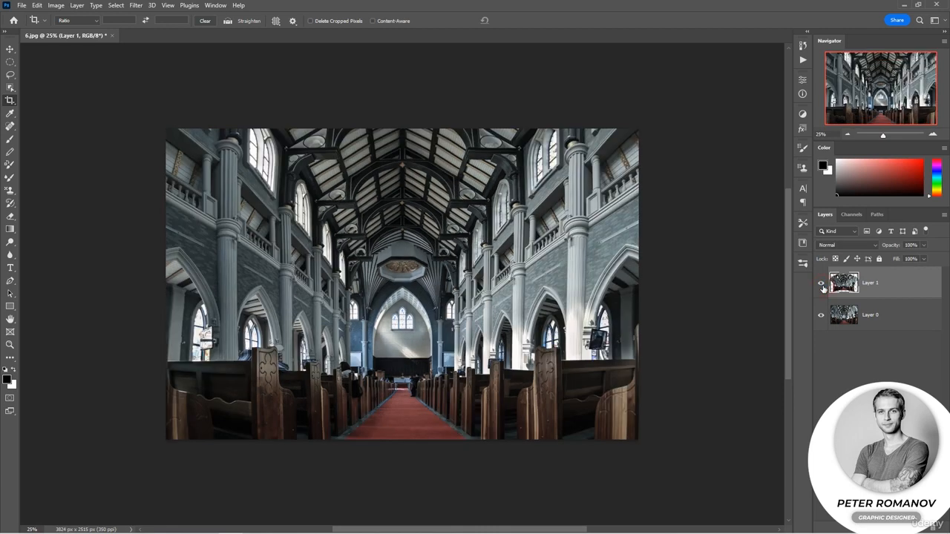
{"action": "left_click", "coordinate": [821, 287]}
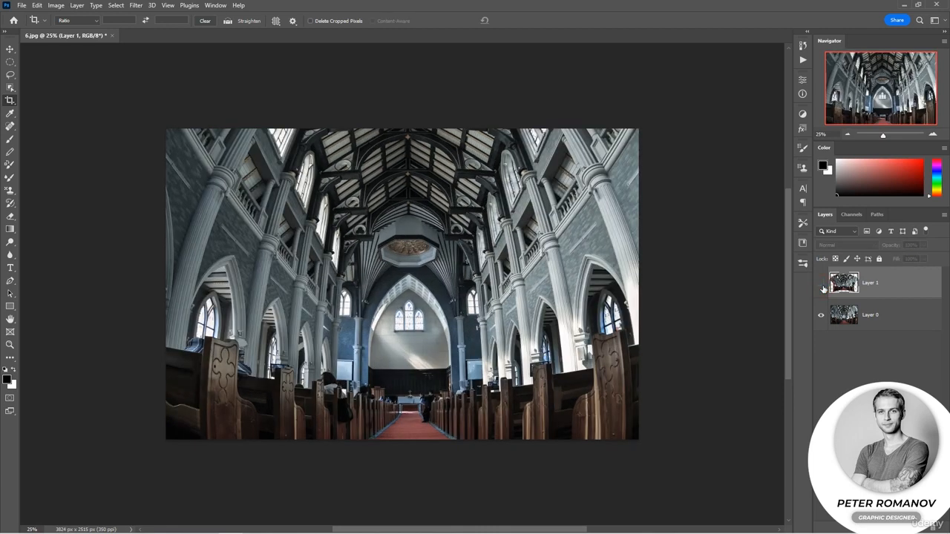
{"action": "left_click", "coordinate": [821, 288]}
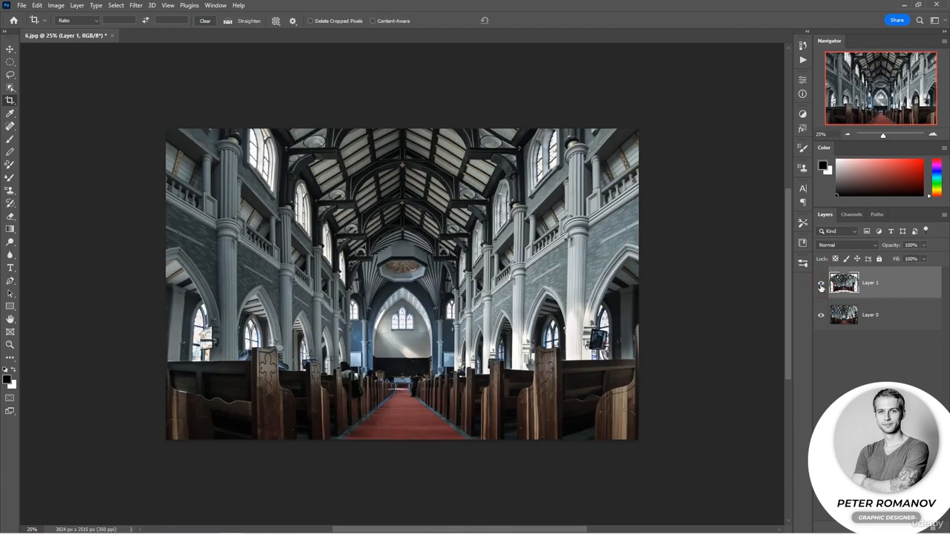